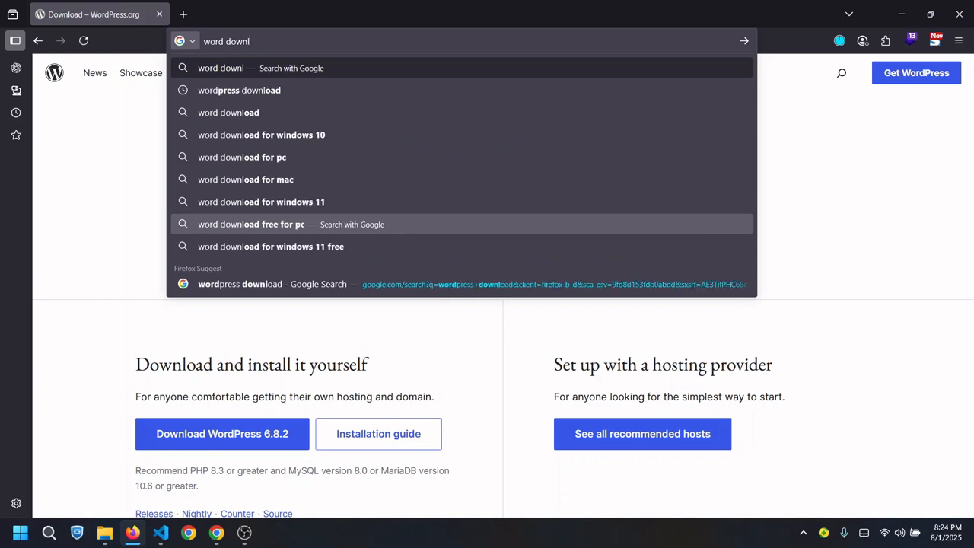
Search Google for 'wordpress download', open the WordPress.org download page, and start a new tab
{"action": "key", "text": "Return"}
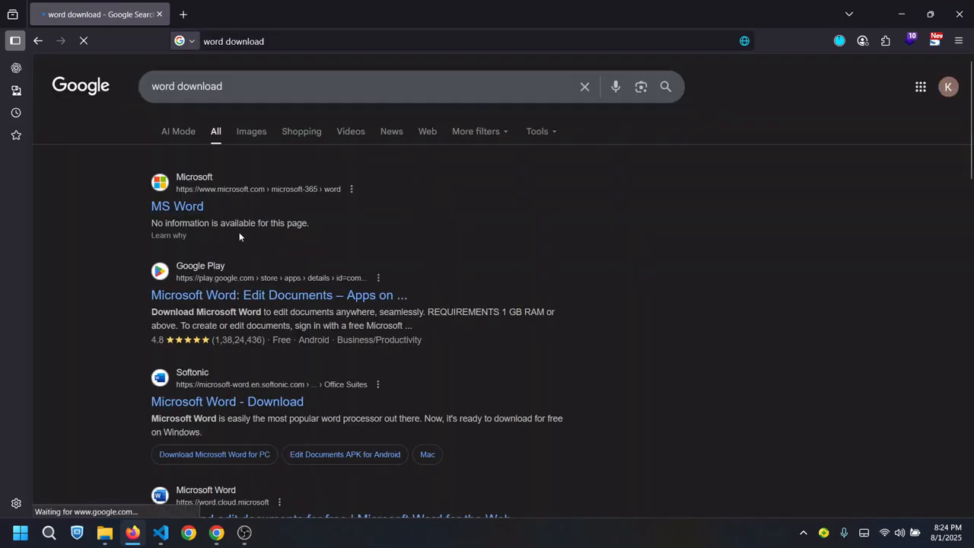
{"action": "left_click", "coordinate": [178, 86]}
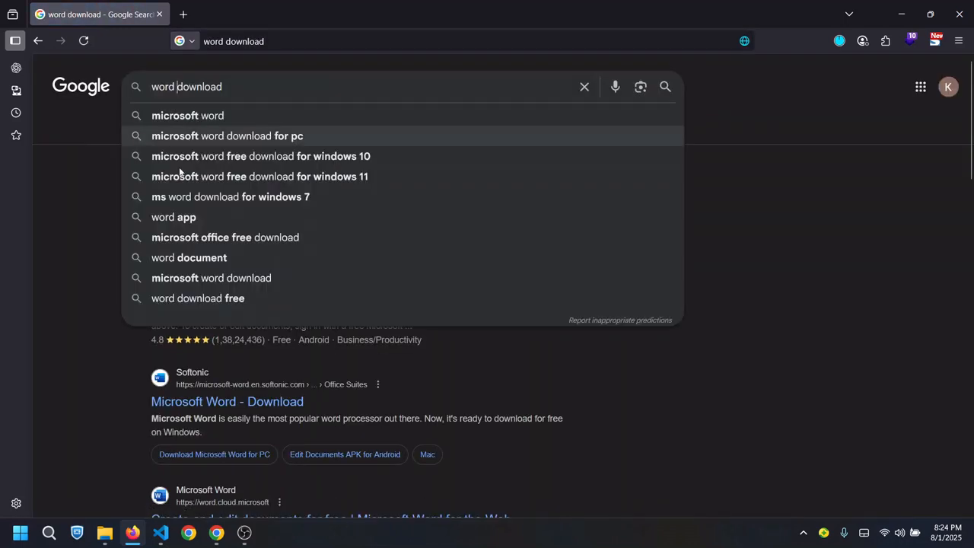
{"action": "type", "text": "press"}
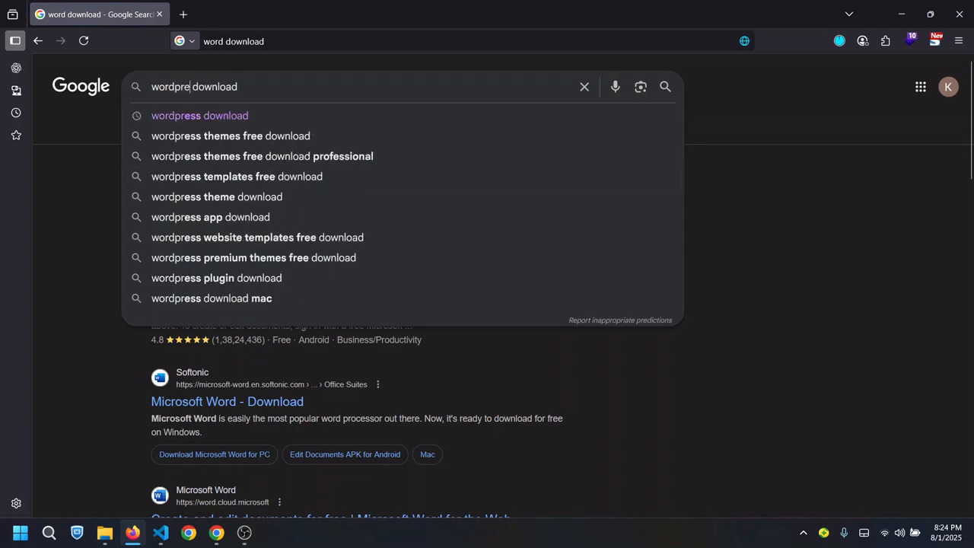
{"action": "key", "text": "Return"}
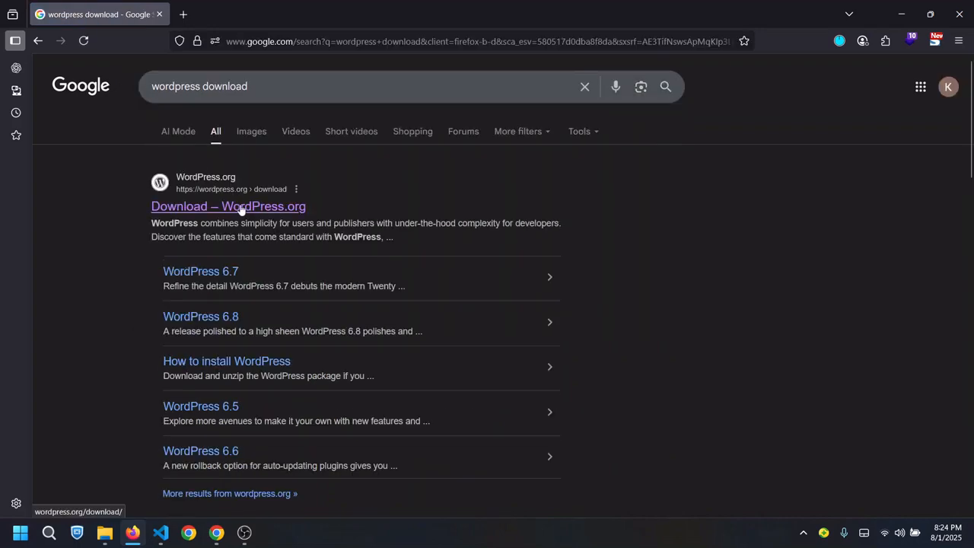
{"action": "left_click", "coordinate": [207, 207]}
{"action": "left_click", "coordinate": [187, 19]}
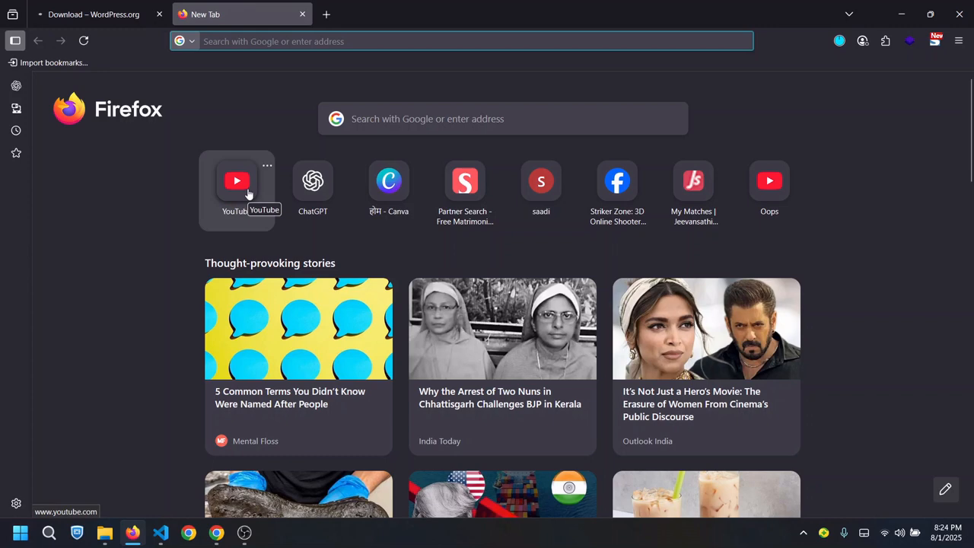
Search for 'xampp' and download XAMPP for Windows from apachefriends.org
{"action": "type", "text": "xammp"}
{"action": "key", "text": "Return"}
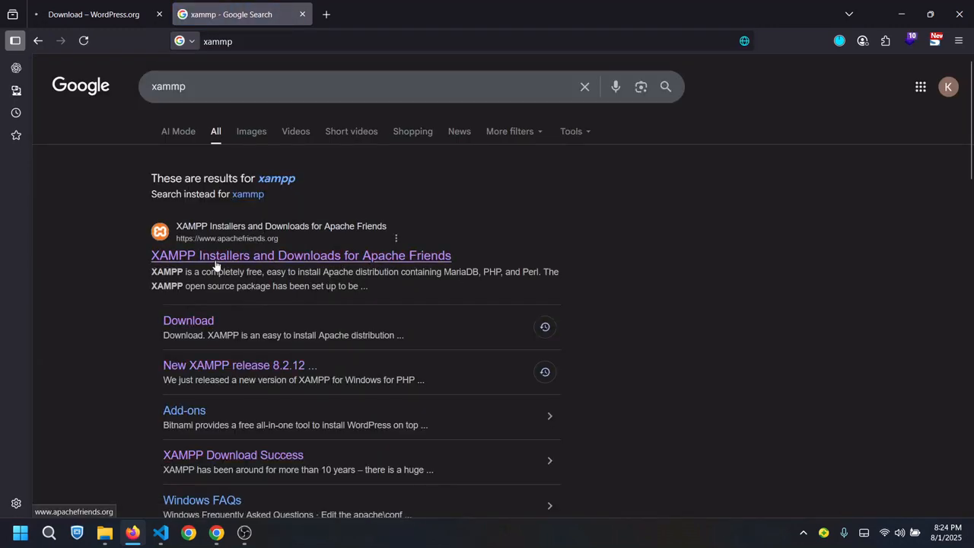
{"action": "left_click", "coordinate": [243, 260]}
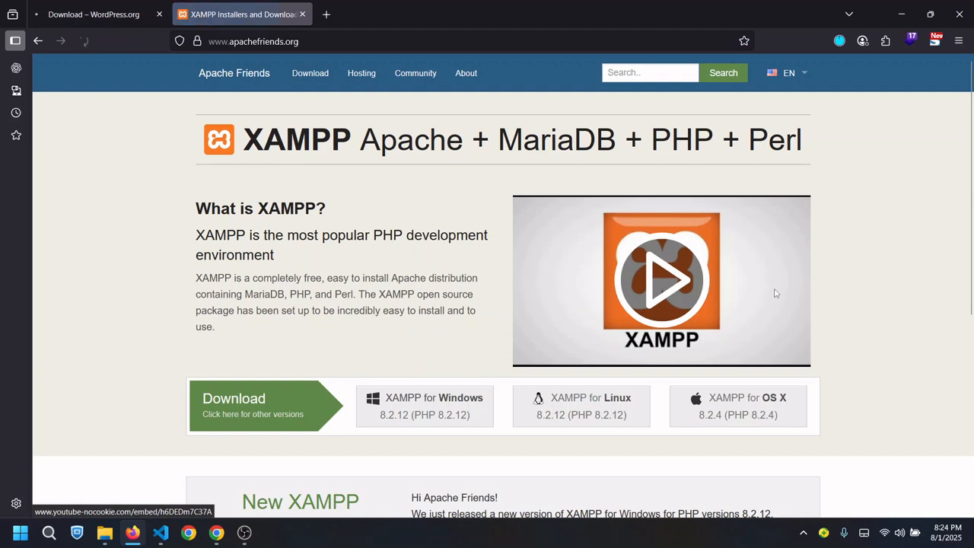
{"action": "left_click", "coordinate": [400, 418]}
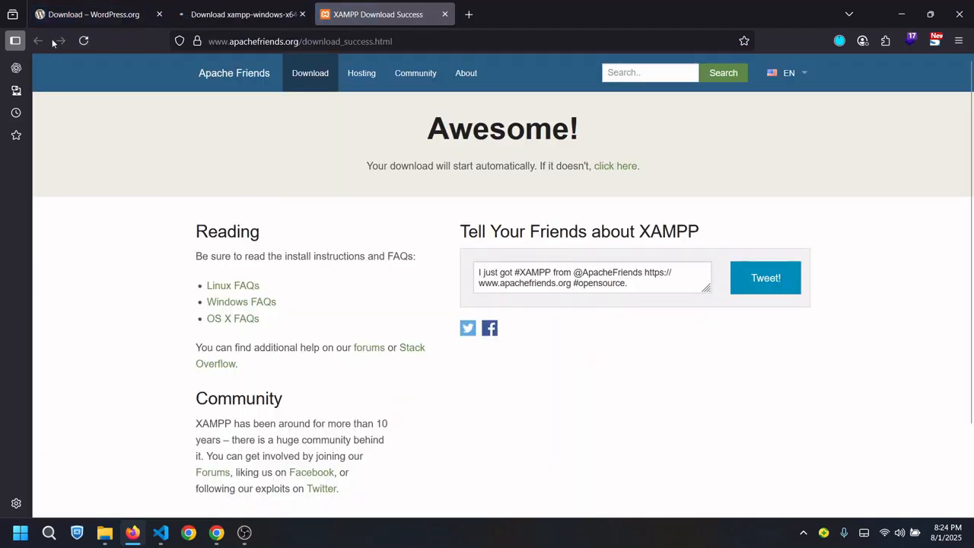
Check the SourceForge download tab, then return to the XAMPP homepage
{"action": "left_click", "coordinate": [243, 17]}
{"action": "left_click", "coordinate": [380, 14]}
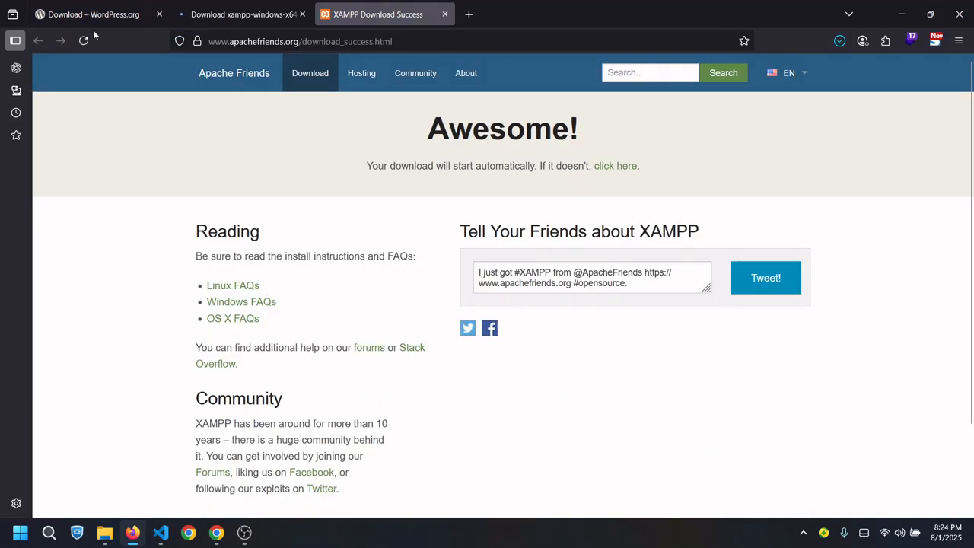
{"action": "left_click", "coordinate": [209, 17]}
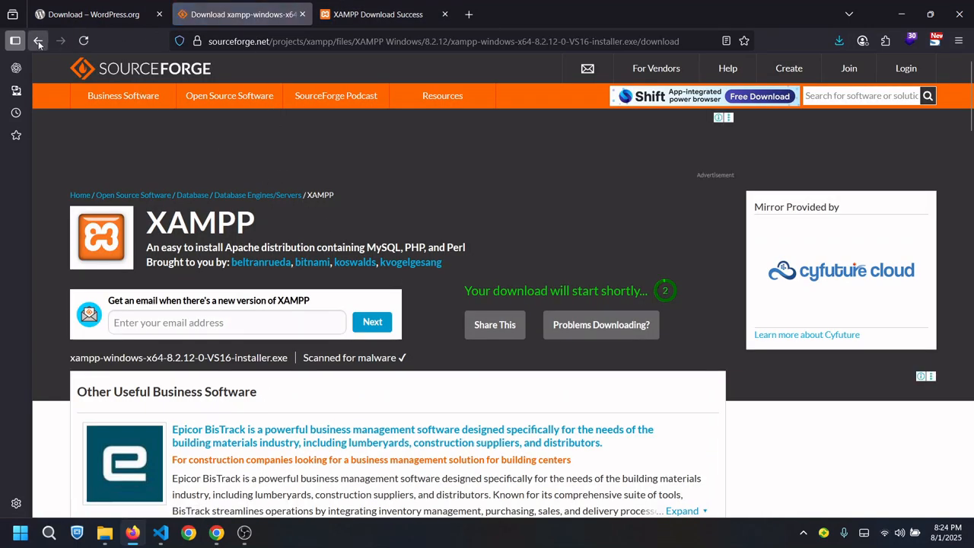
{"action": "left_click", "coordinate": [38, 41]}
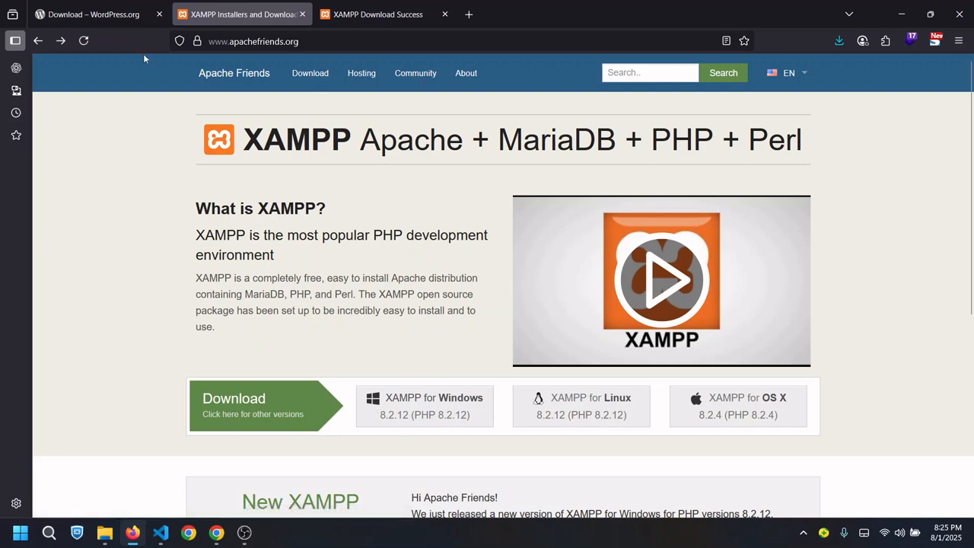
{"action": "left_click", "coordinate": [121, 13]}
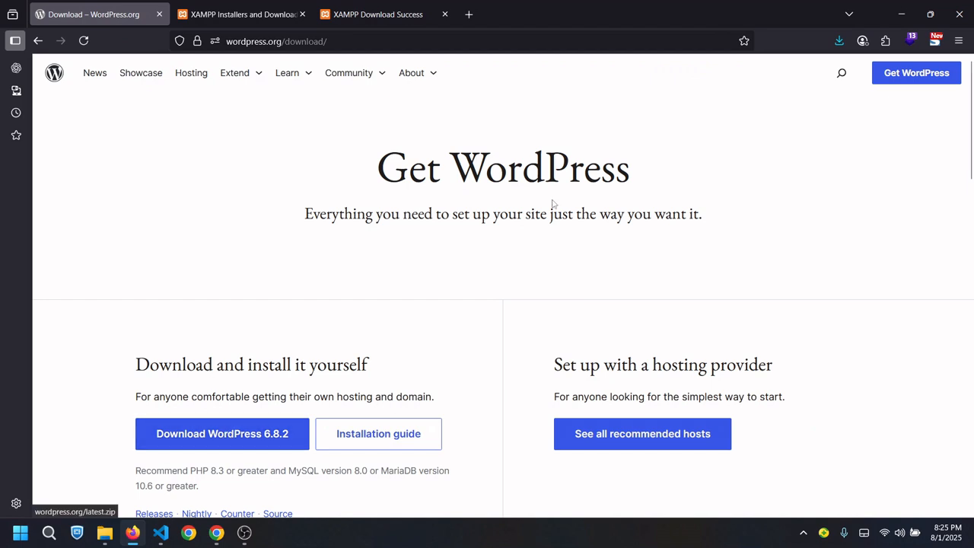
Locate the XAMPP installer from Firefox Downloads and launch it past the security warnings
{"action": "left_click", "coordinate": [838, 41]}
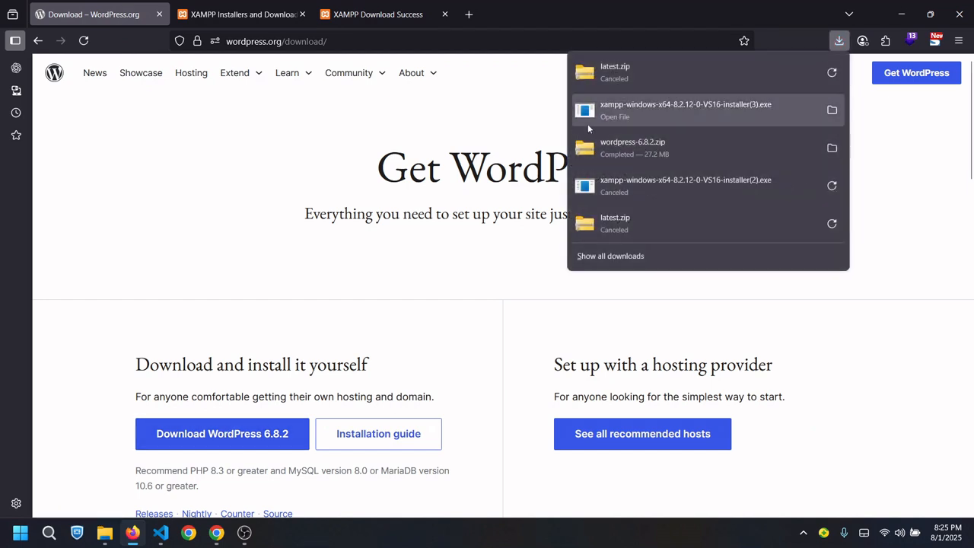
{"action": "left_click", "coordinate": [833, 112]}
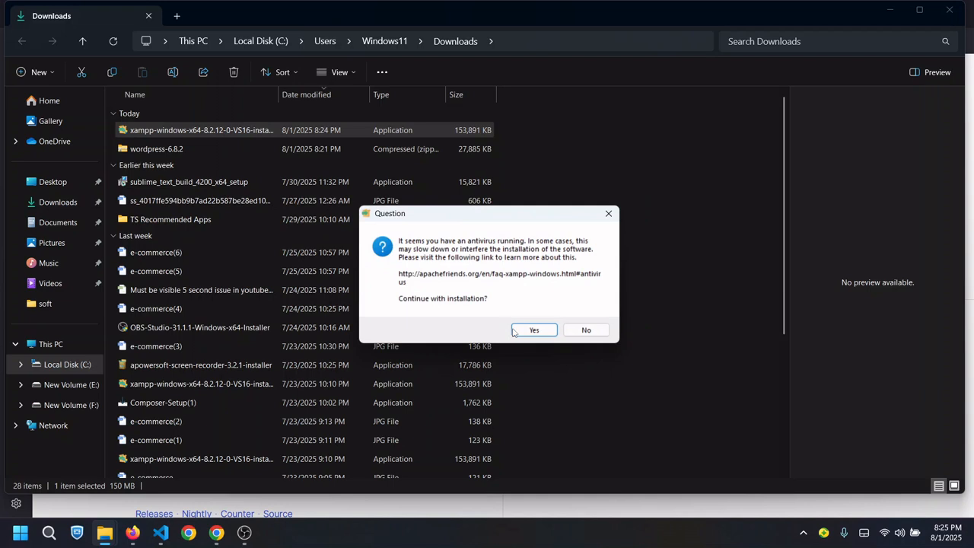
{"action": "left_click", "coordinate": [522, 330]}
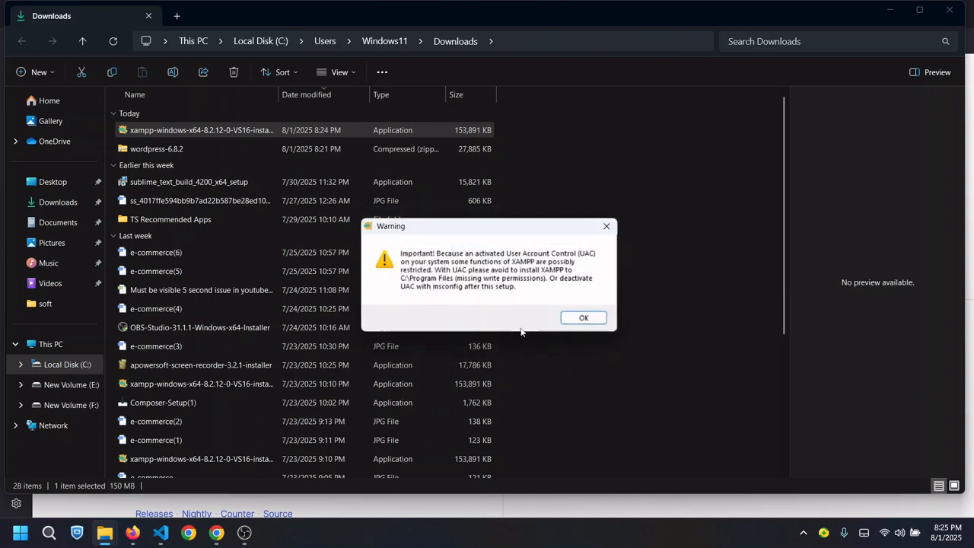
{"action": "left_click", "coordinate": [583, 319]}
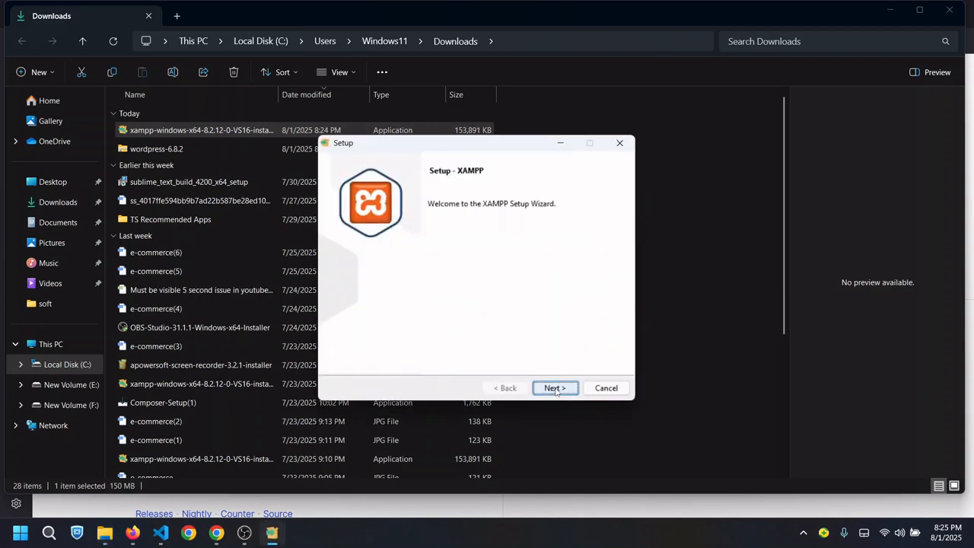
Advance the setup wizard to the C:\xampp installation folder step, then abort the installation
{"action": "left_click", "coordinate": [555, 389]}
{"action": "left_click", "coordinate": [555, 389]}
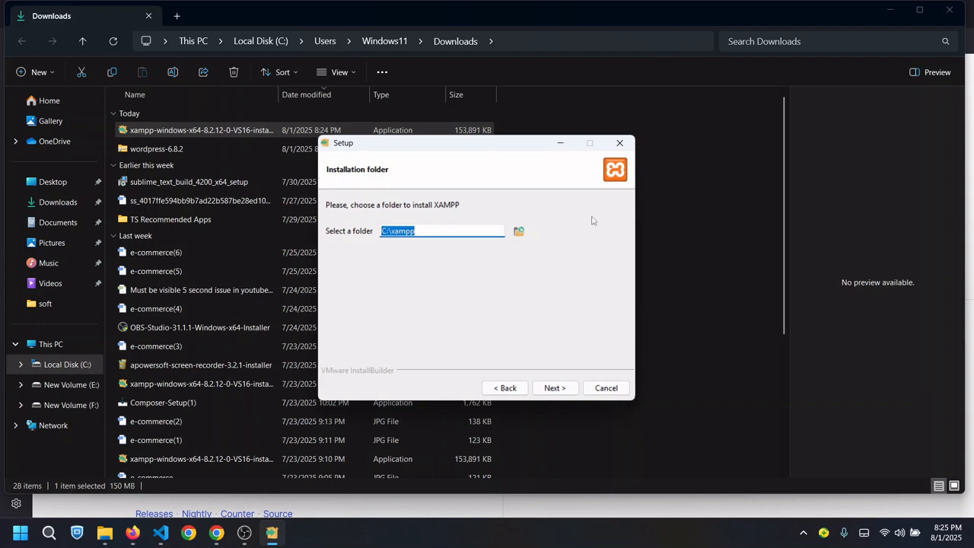
{"action": "left_click", "coordinate": [619, 142]}
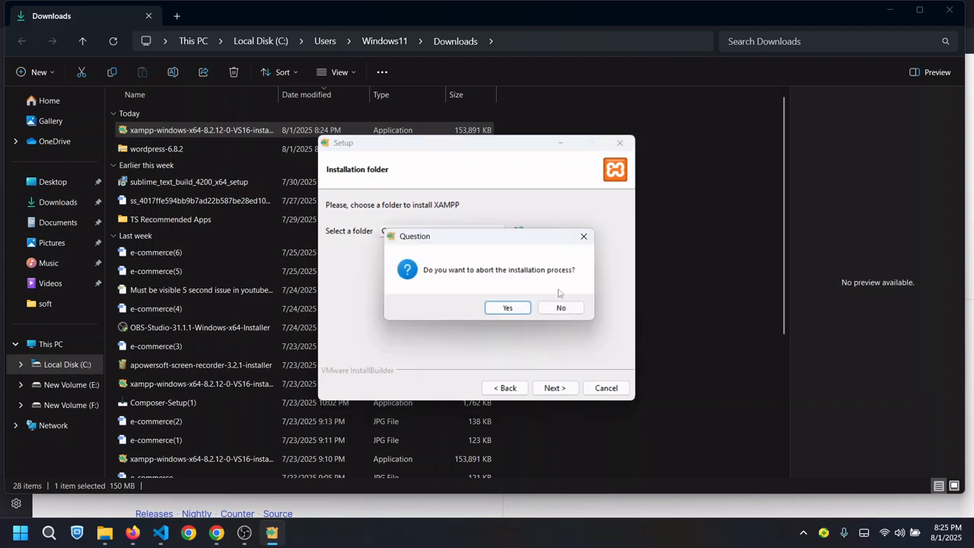
{"action": "left_click", "coordinate": [505, 307]}
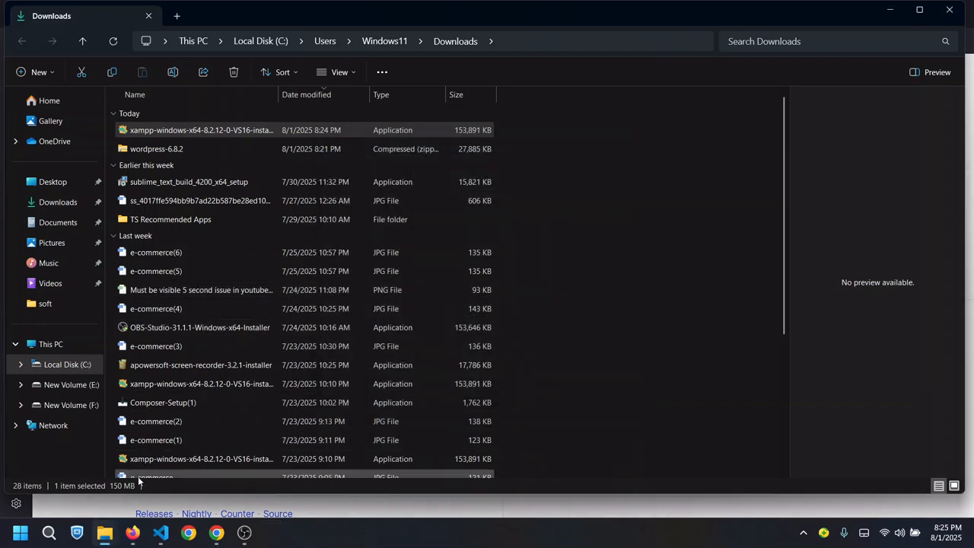
Launch XAMPP Control Panel from the Start menu search
{"action": "left_click", "coordinate": [20, 532]}
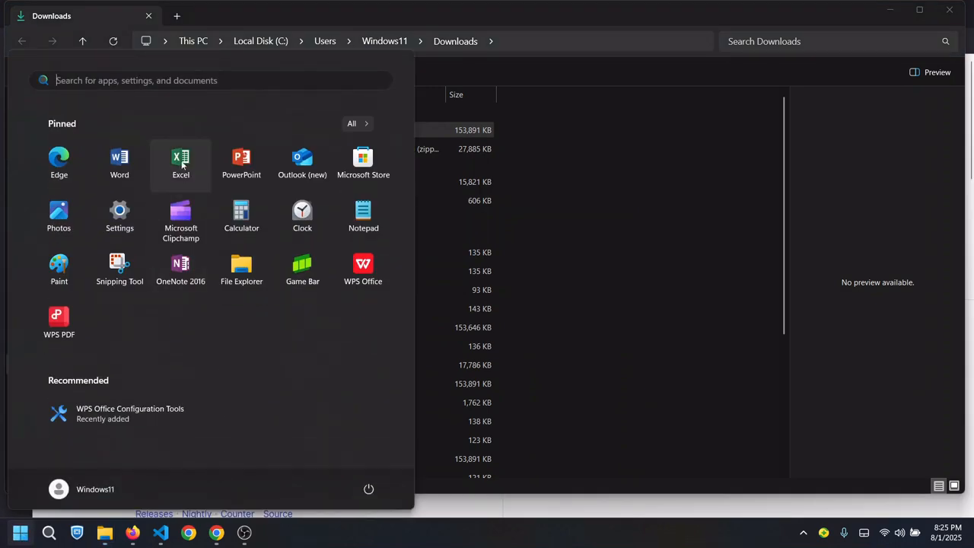
{"action": "type", "text": "xammp"}
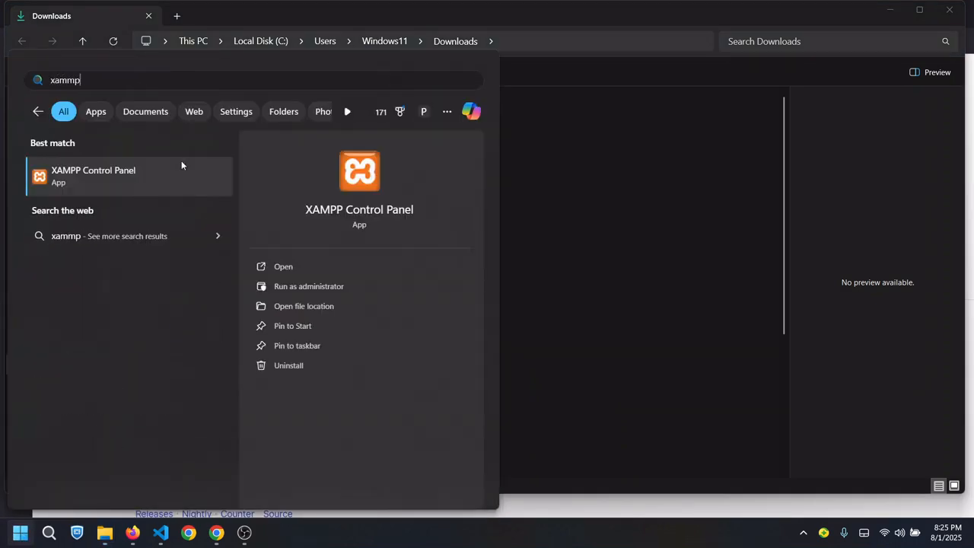
{"action": "left_click", "coordinate": [153, 184]}
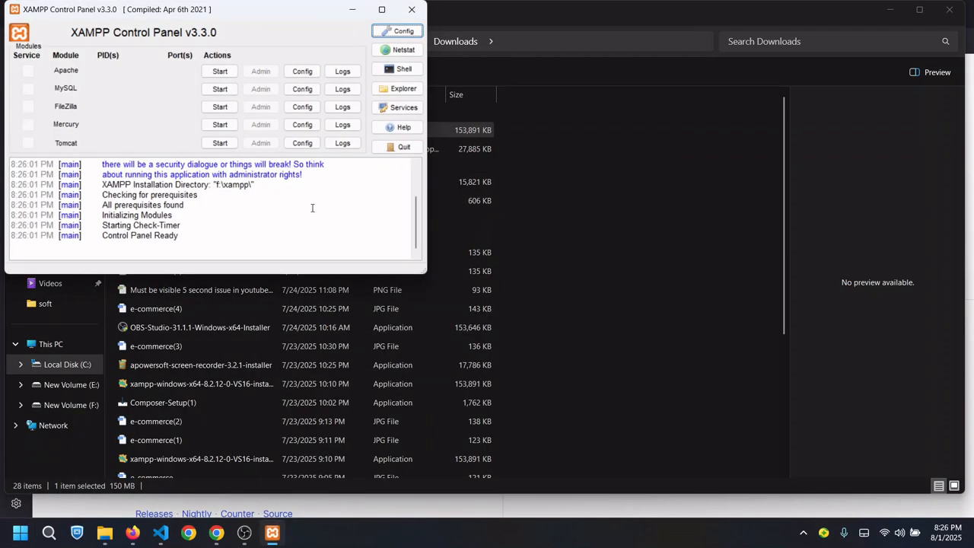
{"action": "left_click", "coordinate": [20, 533]}
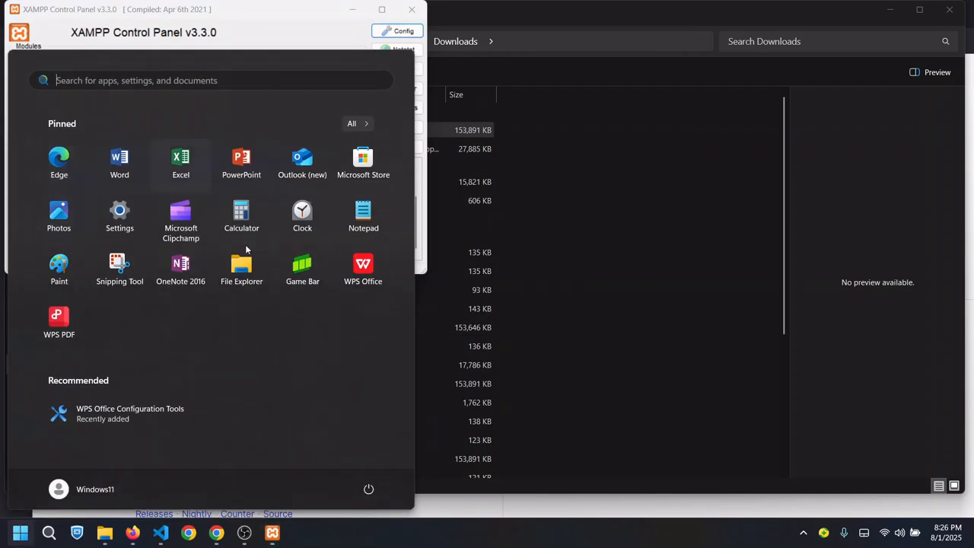
{"action": "left_click", "coordinate": [673, 204]}
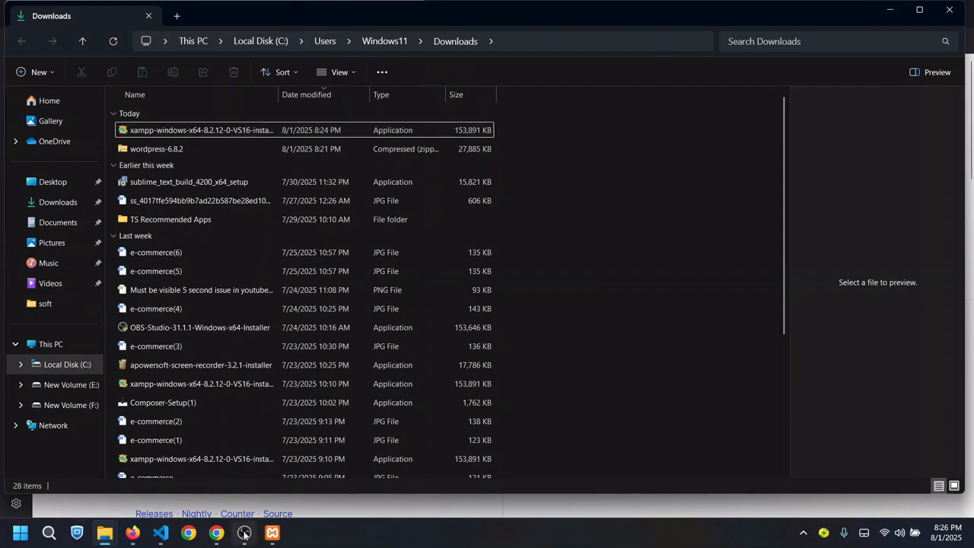
{"action": "left_click", "coordinate": [271, 533]}
Start Apache and MySQL, then open phpMyAdmin via MySQL's Admin button
{"action": "left_click", "coordinate": [219, 71]}
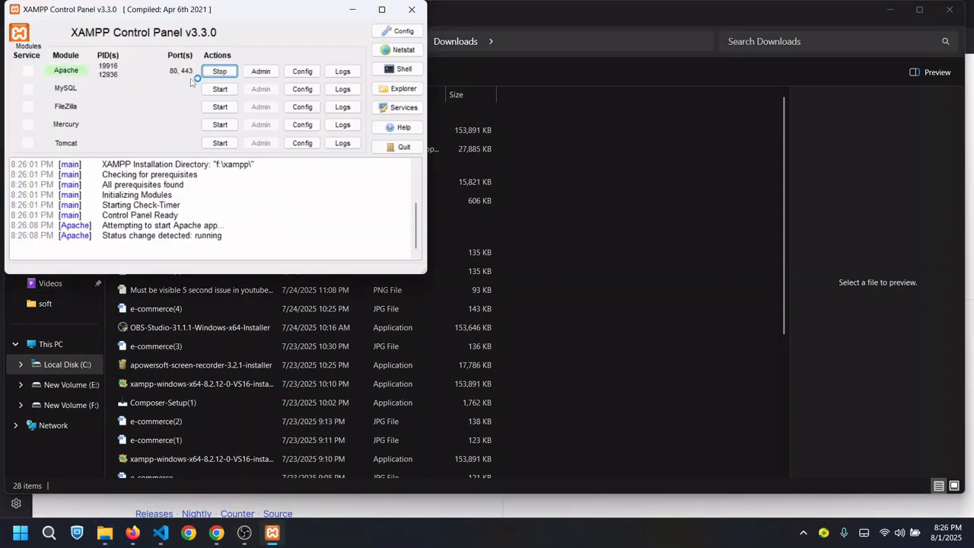
{"action": "left_click", "coordinate": [219, 89]}
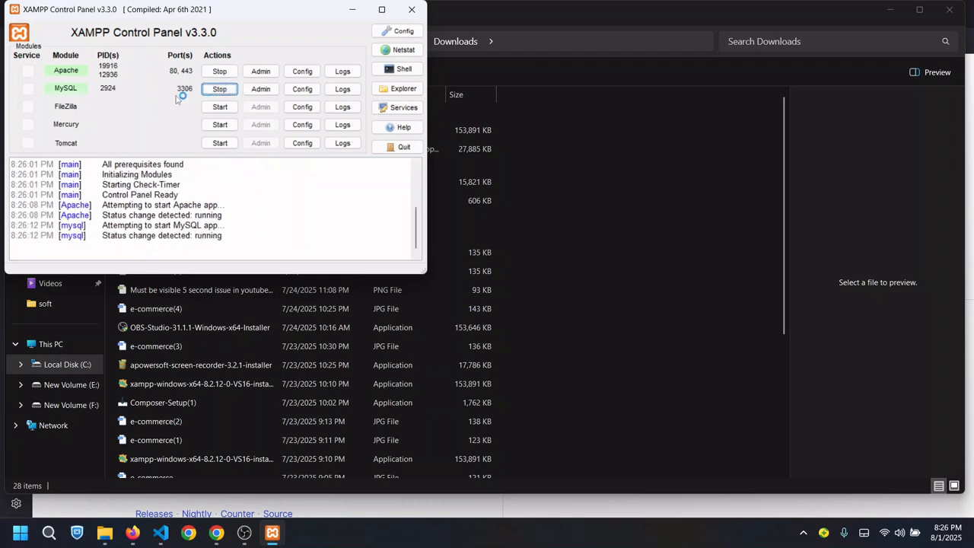
{"action": "left_click", "coordinate": [263, 89]}
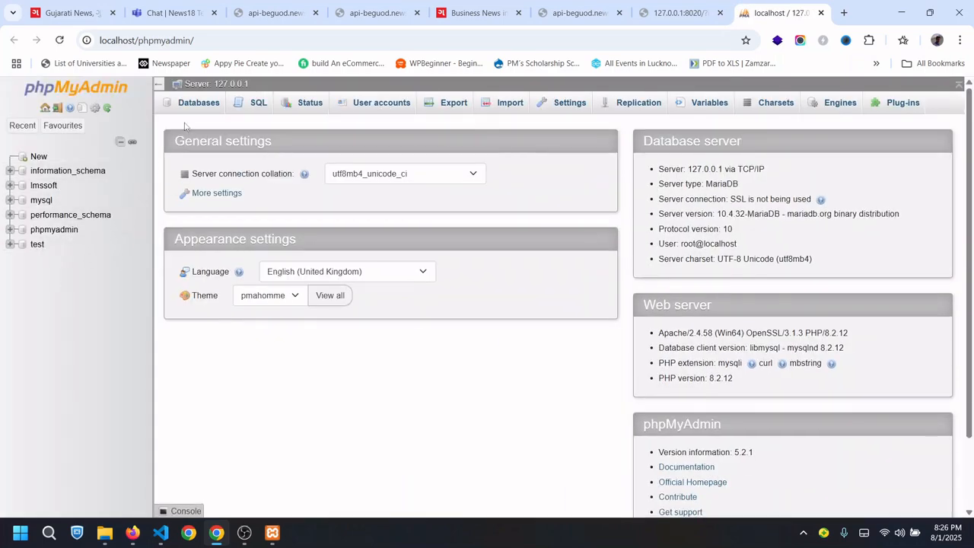
Create the database 'shop' with utf8mb4_general_ci collation from phpMyAdmin's Databases tab
{"action": "left_click", "coordinate": [192, 103]}
{"action": "left_click", "coordinate": [270, 208]}
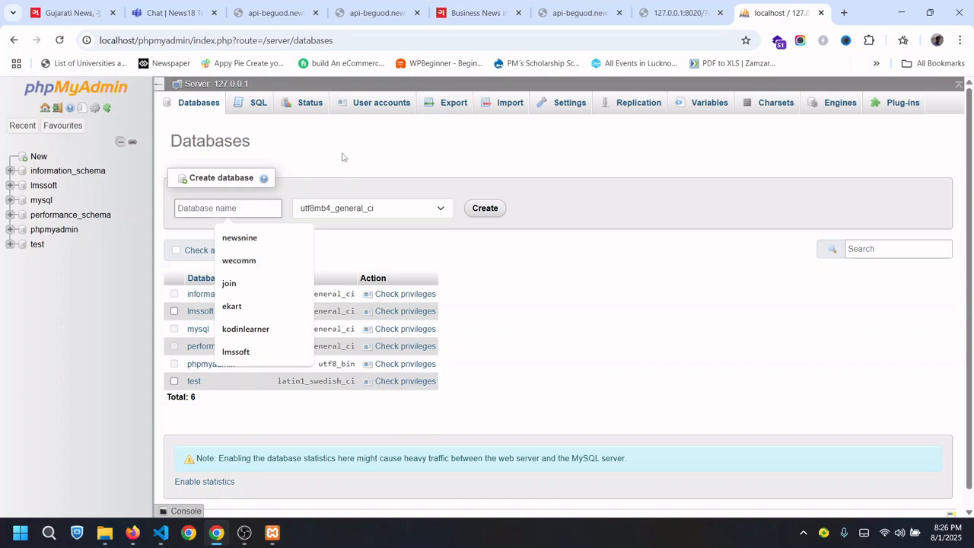
{"action": "type", "text": "sh"}
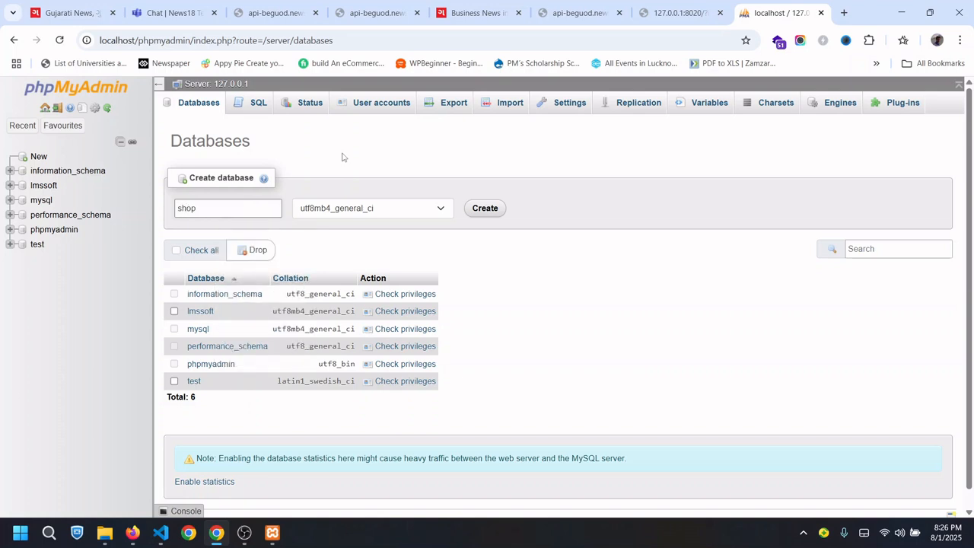
{"action": "type", "text": "op"}
{"action": "left_click", "coordinate": [485, 207]}
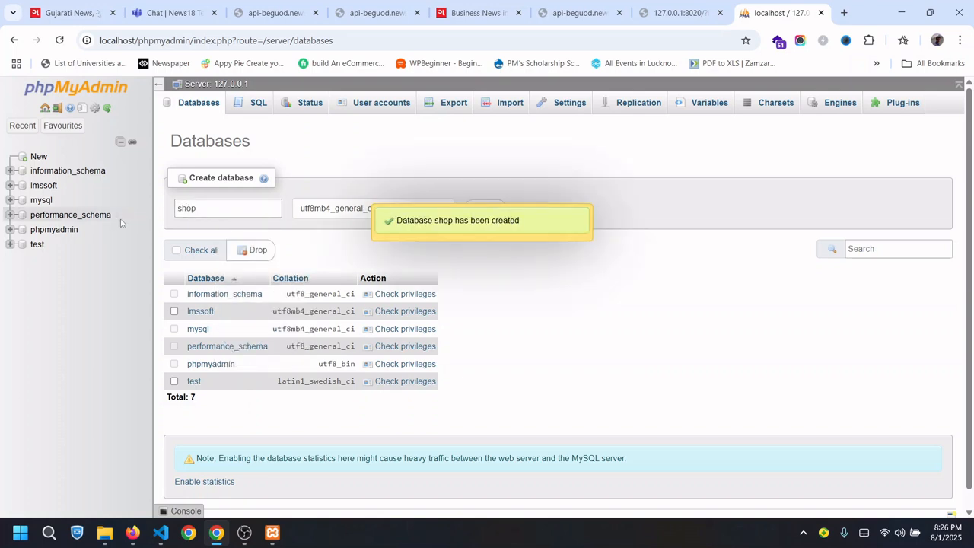
{"action": "left_click_drag", "start_coordinate": [336, 85], "coordinate": [315, 84]}
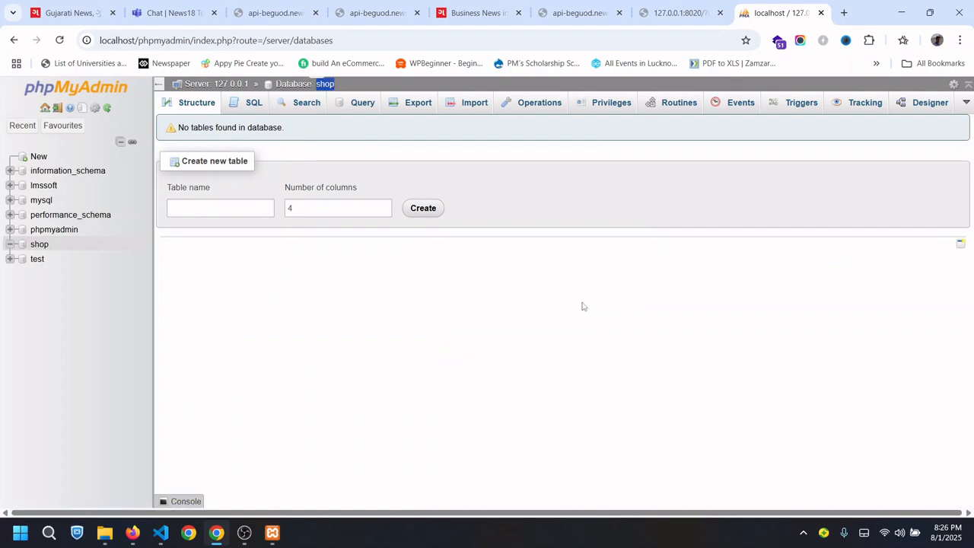
{"action": "mouse_move", "coordinate": [105, 532]}
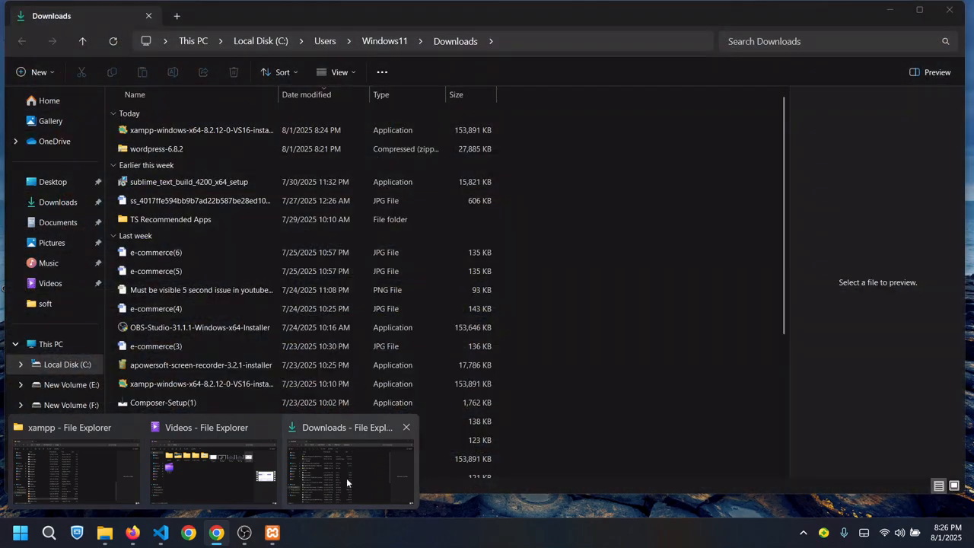
Extract wordpress-6.8.2.zip into the default wordpress-6.8.2 folder in Downloads
{"action": "left_click", "coordinate": [346, 478]}
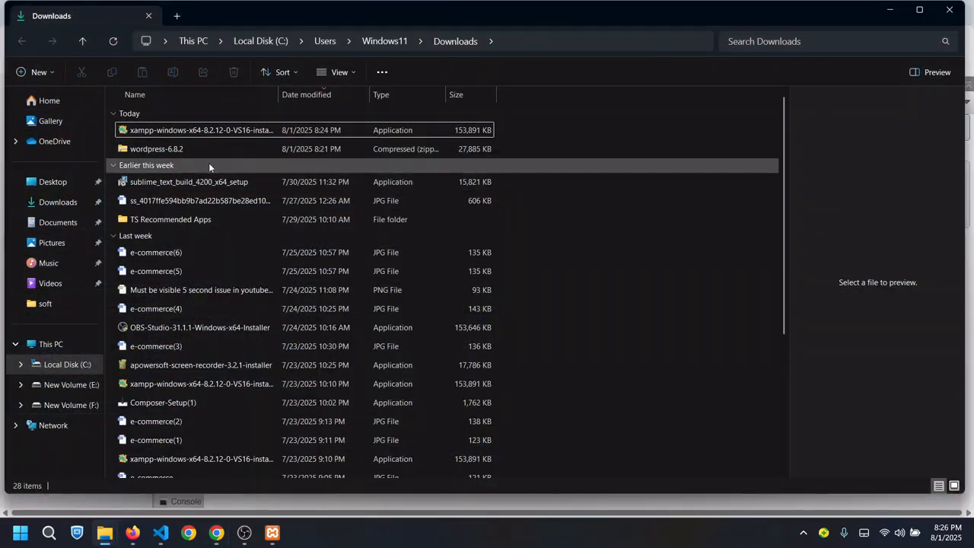
{"action": "left_click", "coordinate": [185, 149]}
{"action": "right_click", "coordinate": [186, 149]}
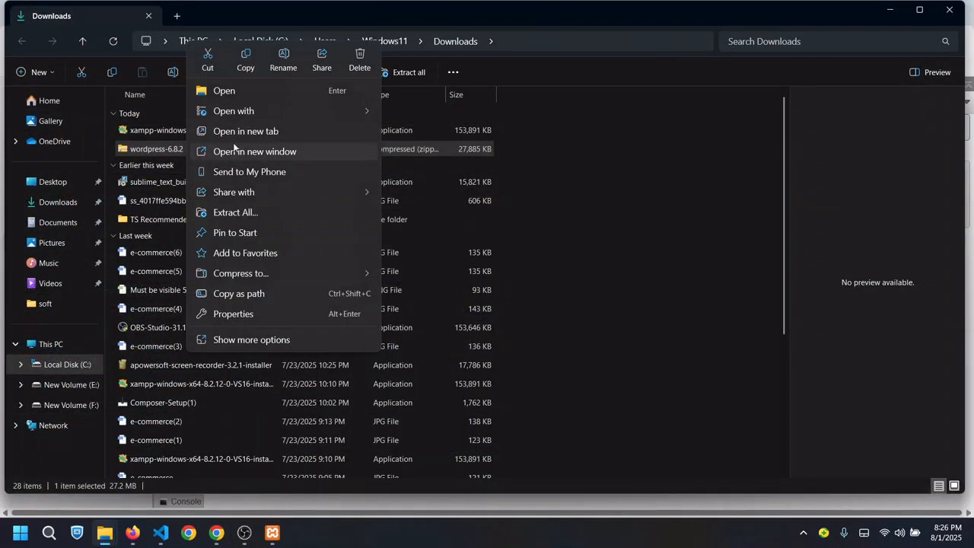
{"action": "left_click", "coordinate": [254, 213]}
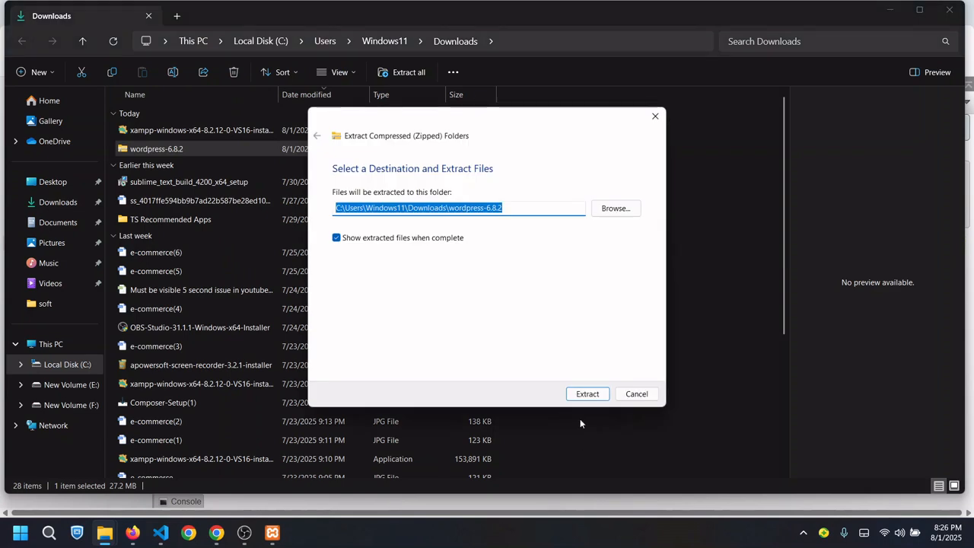
{"action": "left_click", "coordinate": [586, 393]}
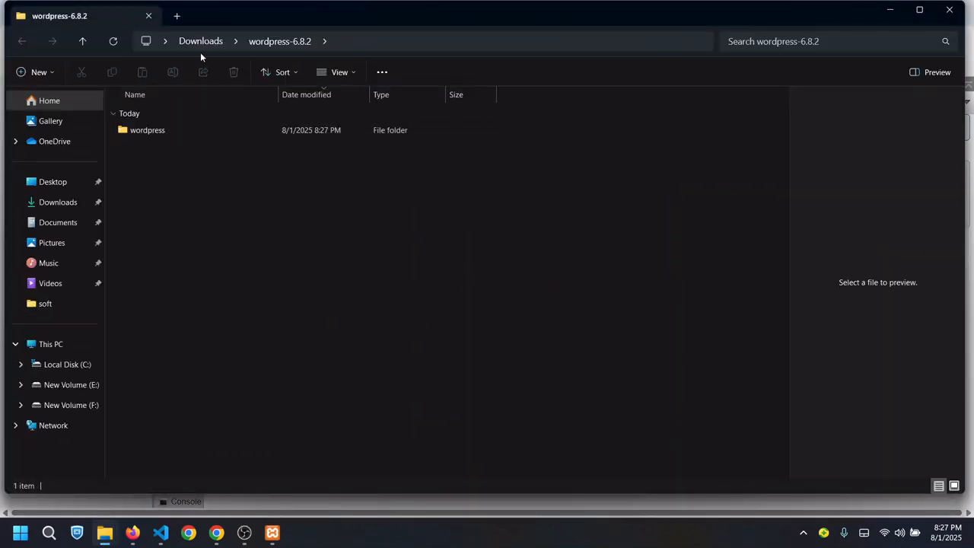
Open the extracted wordpress-6.8.2\wordpress folder in File Explorer
{"action": "left_click", "coordinate": [201, 41]}
{"action": "double_click", "coordinate": [150, 169]}
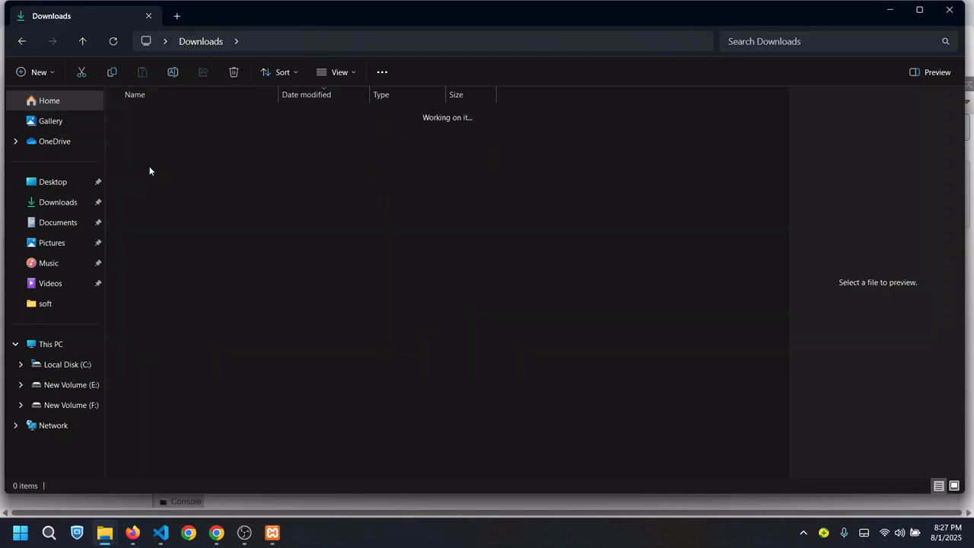
{"action": "double_click", "coordinate": [163, 131]}
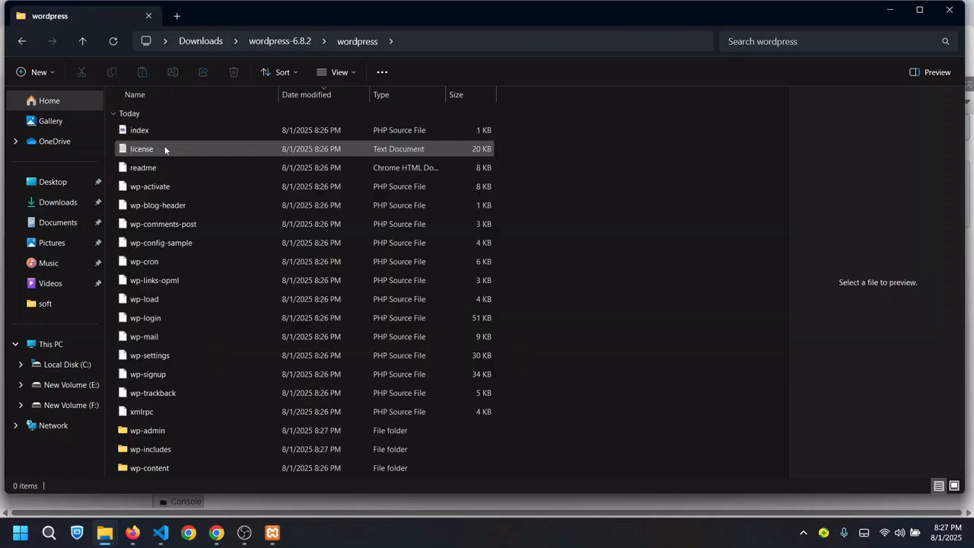
{"action": "right_click", "coordinate": [588, 279]}
{"action": "left_click", "coordinate": [615, 329]}
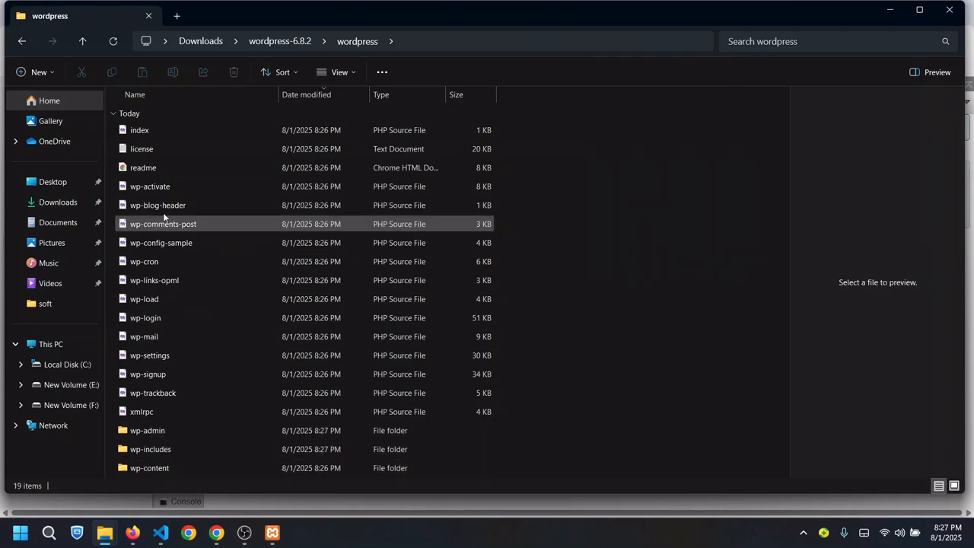
{"action": "right_click", "coordinate": [624, 172]}
{"action": "mouse_move", "coordinate": [685, 207]}
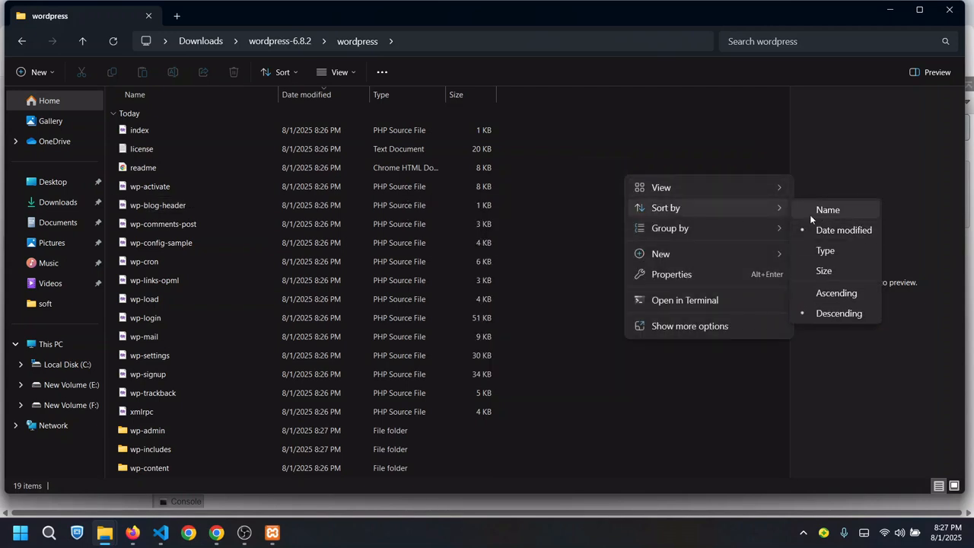
{"action": "left_click", "coordinate": [614, 120]}
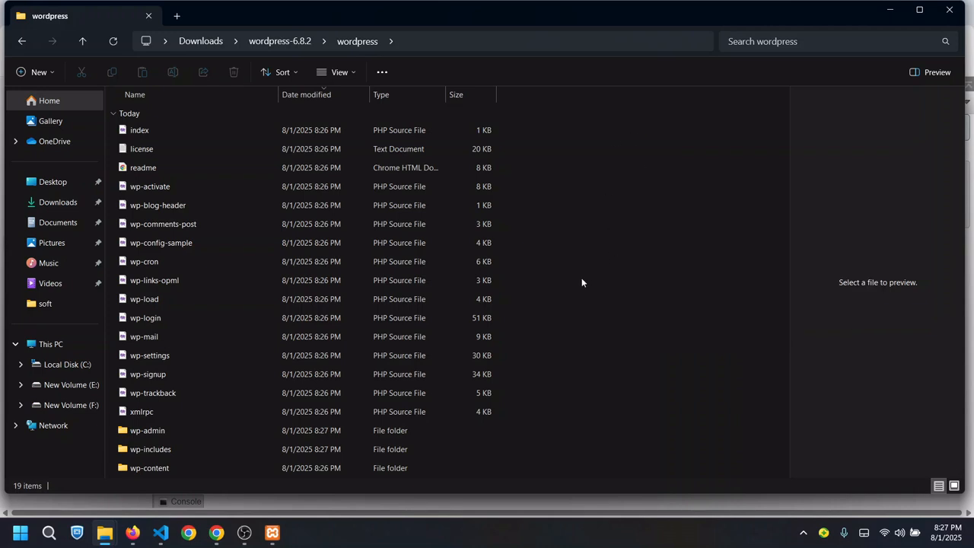
Select all 19 WordPress files and folders for copying, then go to New Volume (F:)
{"action": "key", "text": "ctrl+a"}
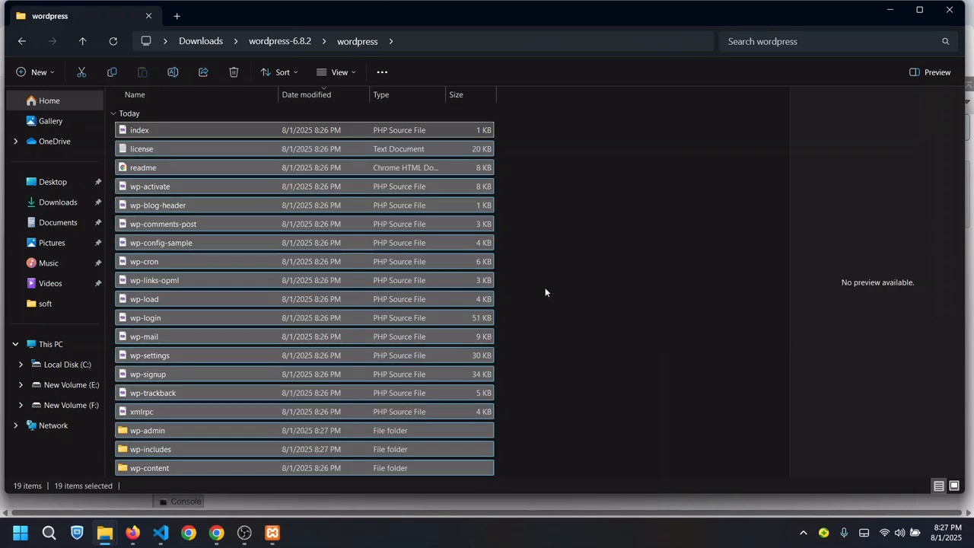
{"action": "right_click", "coordinate": [424, 301]}
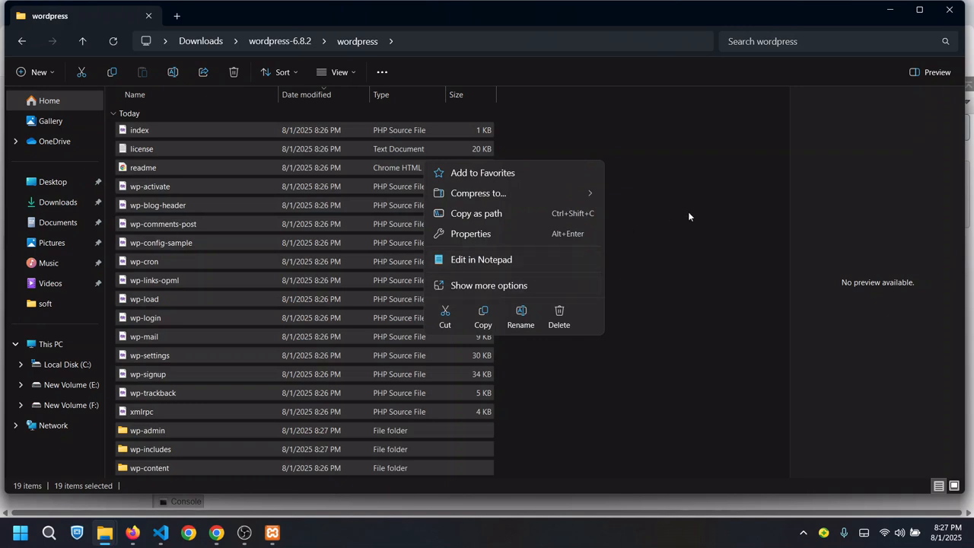
{"action": "left_click", "coordinate": [650, 348]}
{"action": "key", "text": "ctrl+a"}
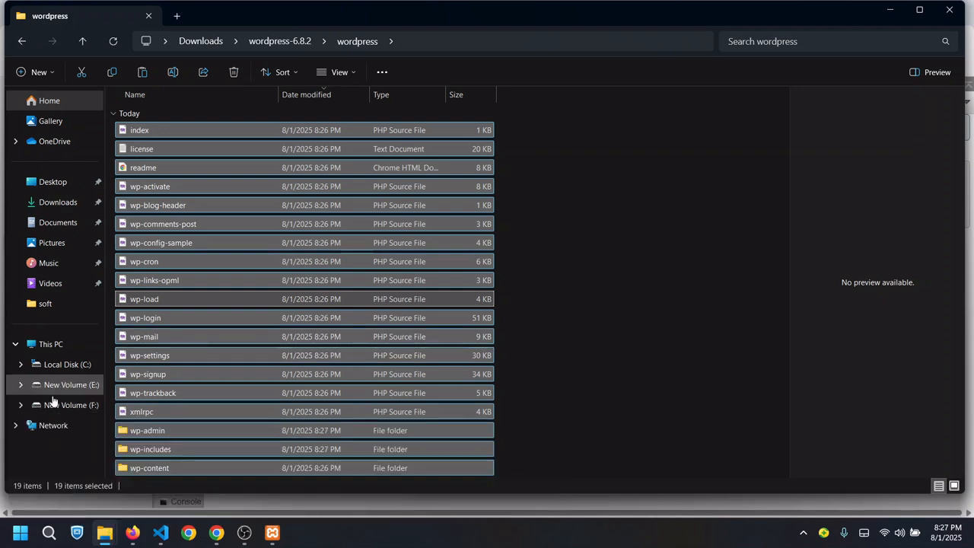
{"action": "left_click", "coordinate": [59, 405]}
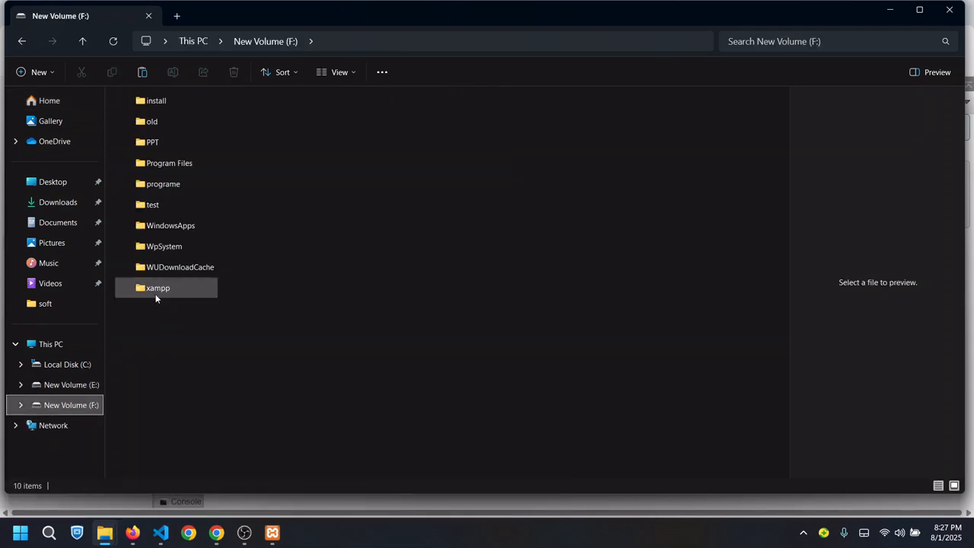
Create a new folder named 'shop' inside F:\xampp\htdocs and open it
{"action": "double_click", "coordinate": [156, 292]}
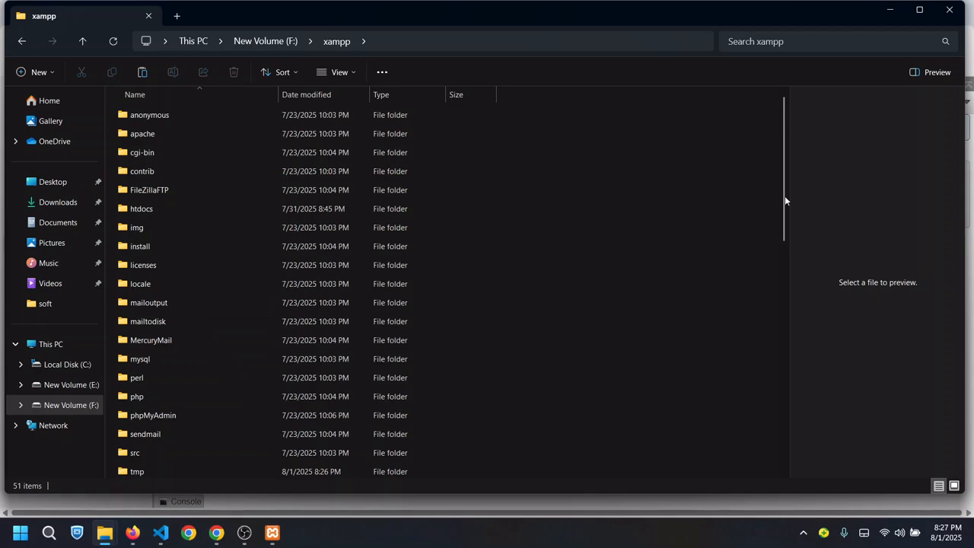
{"action": "left_click_drag", "start_coordinate": [795, 332], "coordinate": [761, 210]}
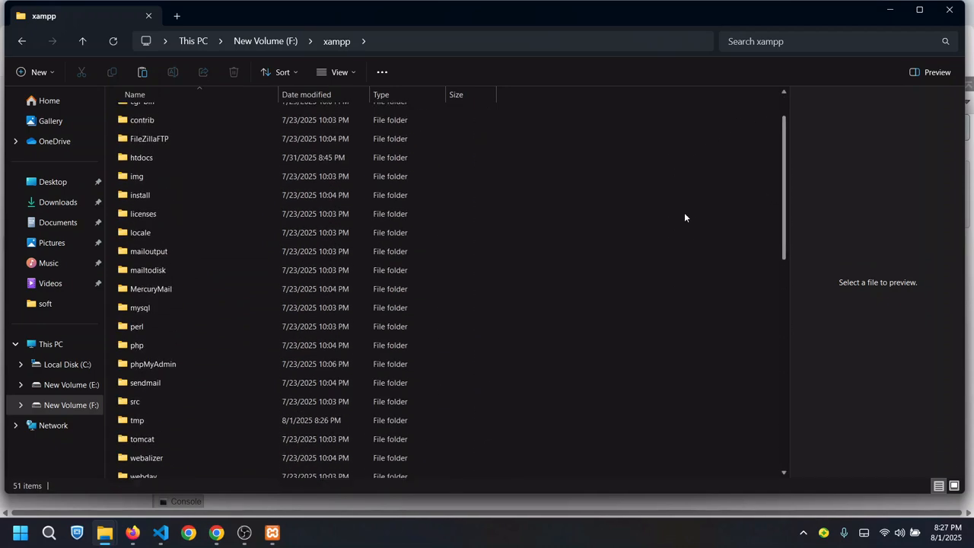
{"action": "double_click", "coordinate": [155, 158]}
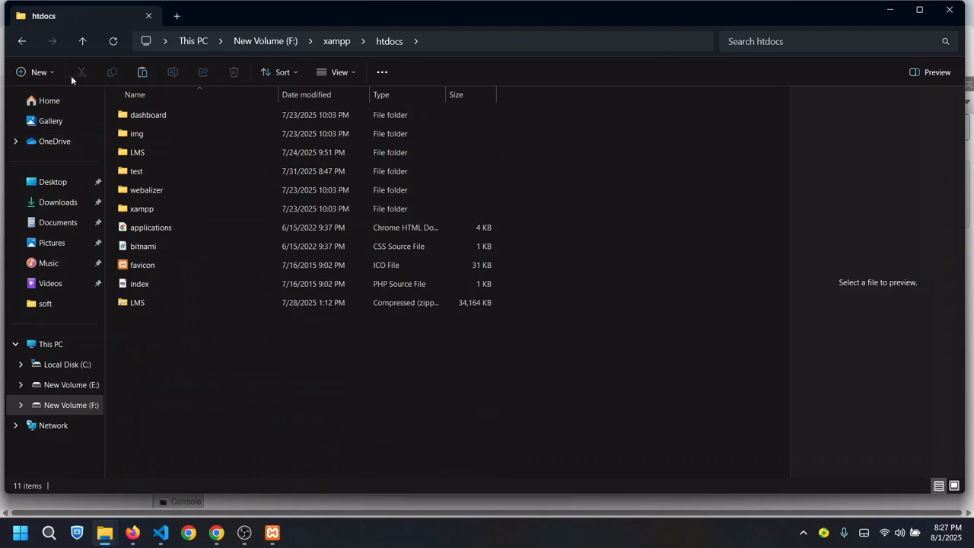
{"action": "left_click", "coordinate": [38, 72]}
{"action": "left_click", "coordinate": [48, 102]}
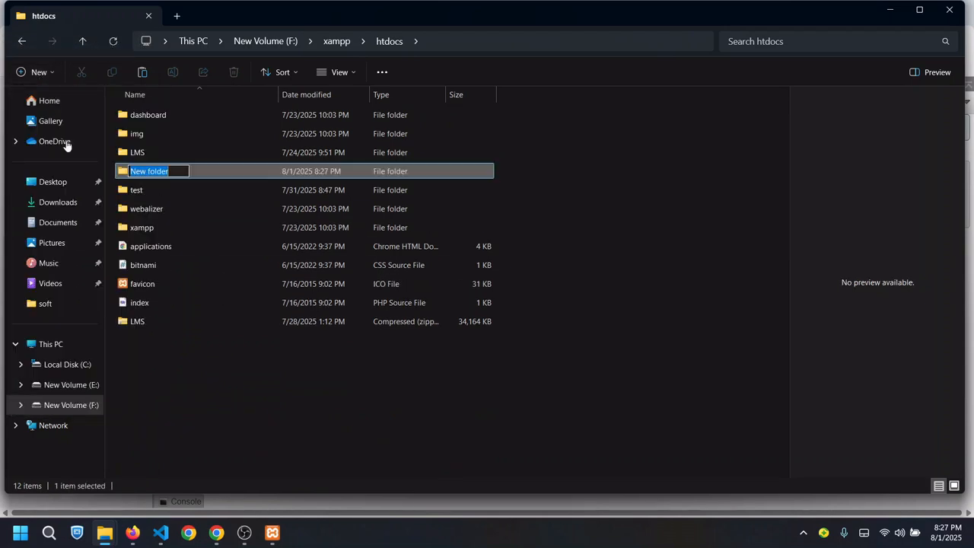
{"action": "type", "text": "shop"}
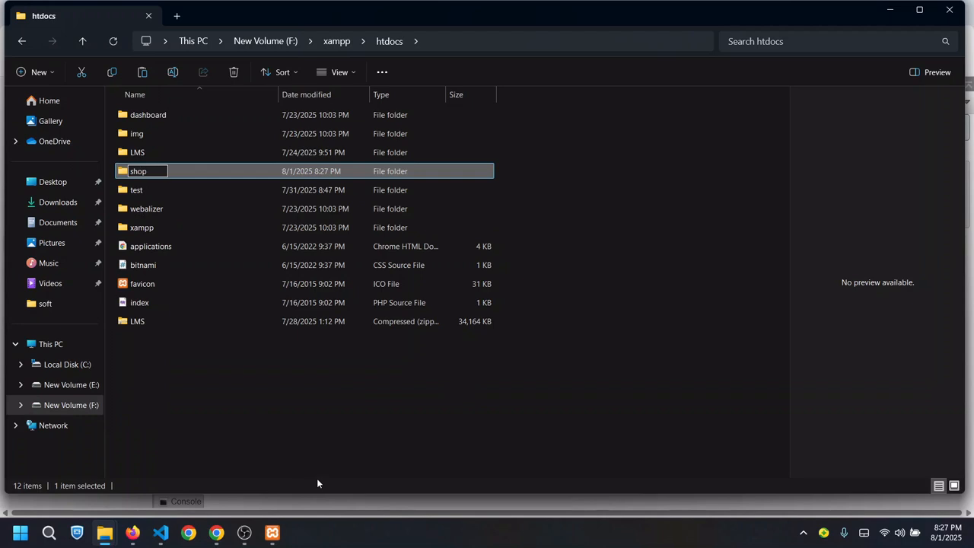
{"action": "key", "text": "Return"}
{"action": "left_click", "coordinate": [340, 410]}
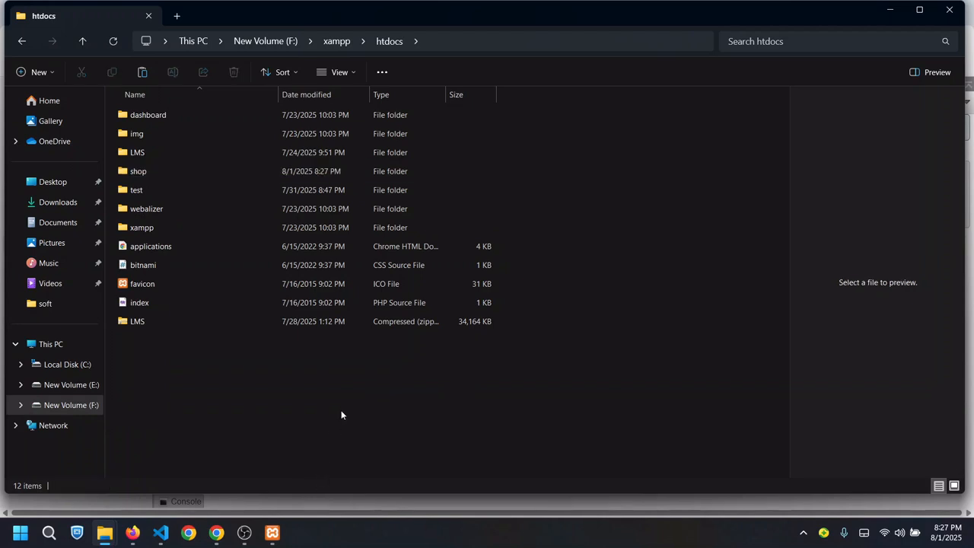
{"action": "double_click", "coordinate": [165, 172]}
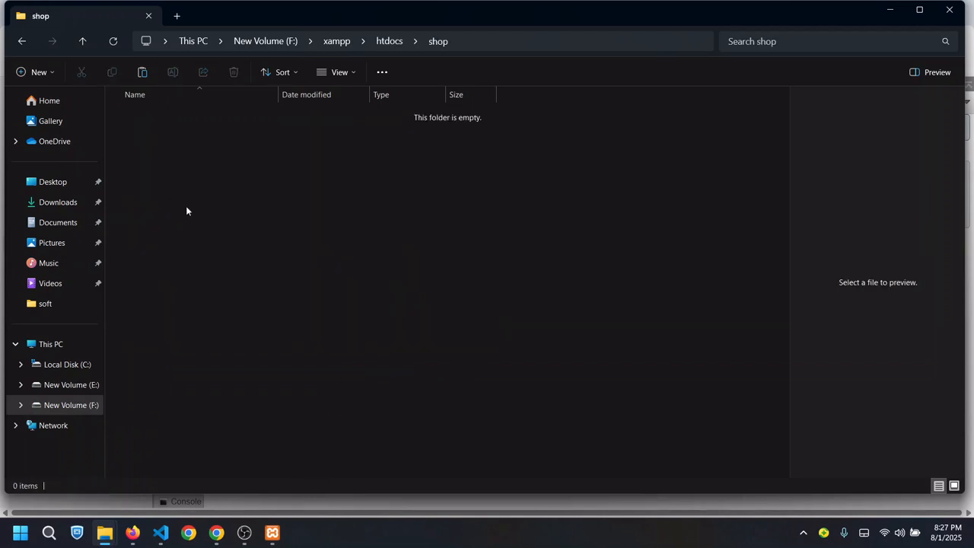
{"action": "right_click", "coordinate": [225, 216]}
Paste the copied WordPress files (3,573 items) into the shop folder
{"action": "left_click", "coordinate": [240, 211]}
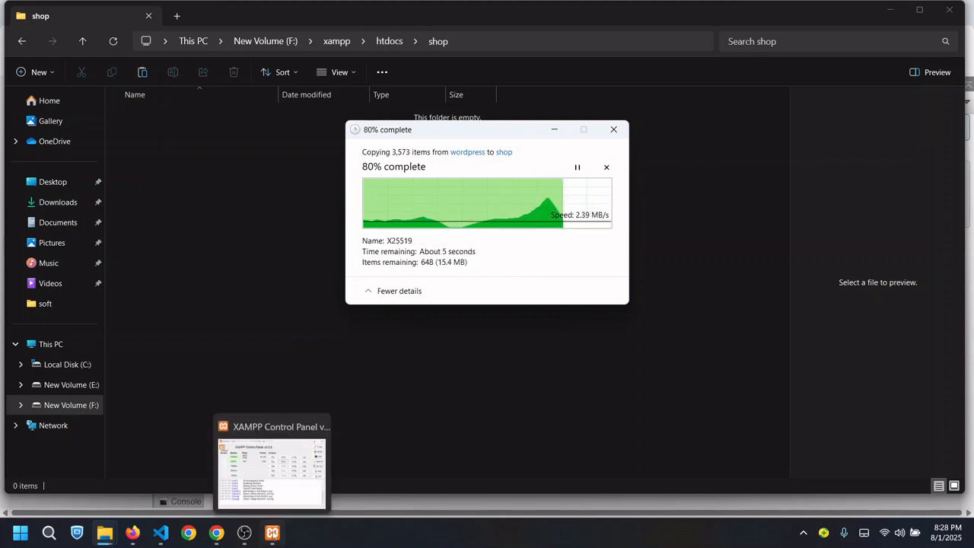
{"action": "left_click", "coordinate": [266, 468]}
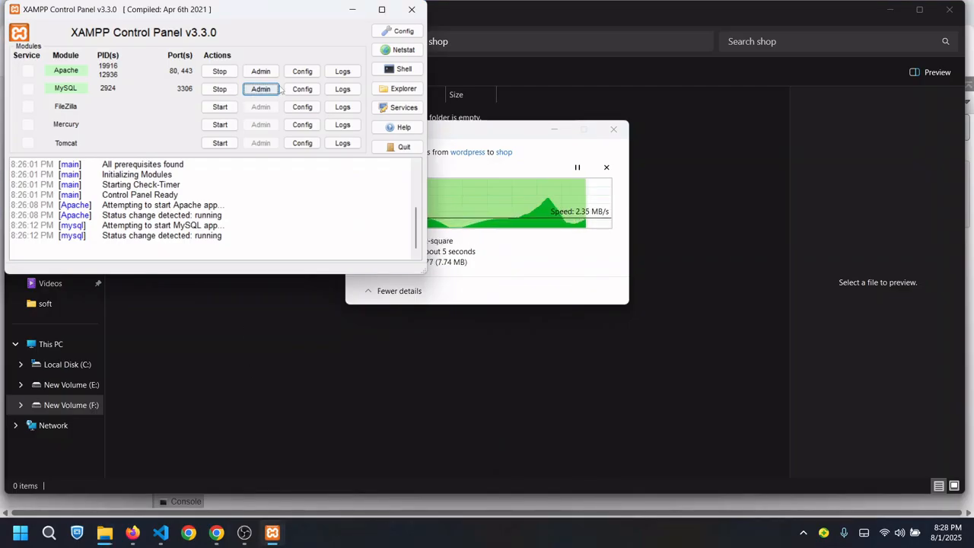
{"action": "left_click", "coordinate": [459, 370]}
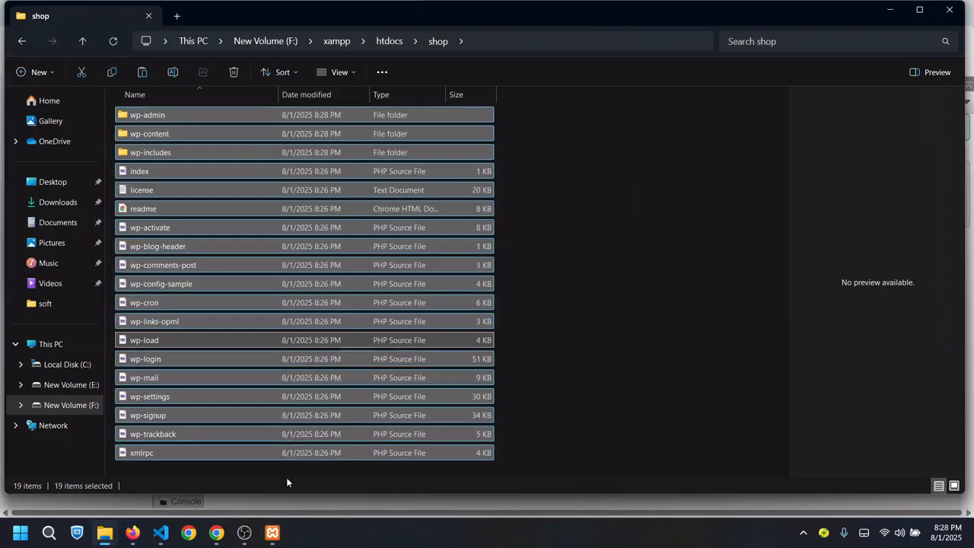
{"action": "left_click", "coordinate": [555, 219]}
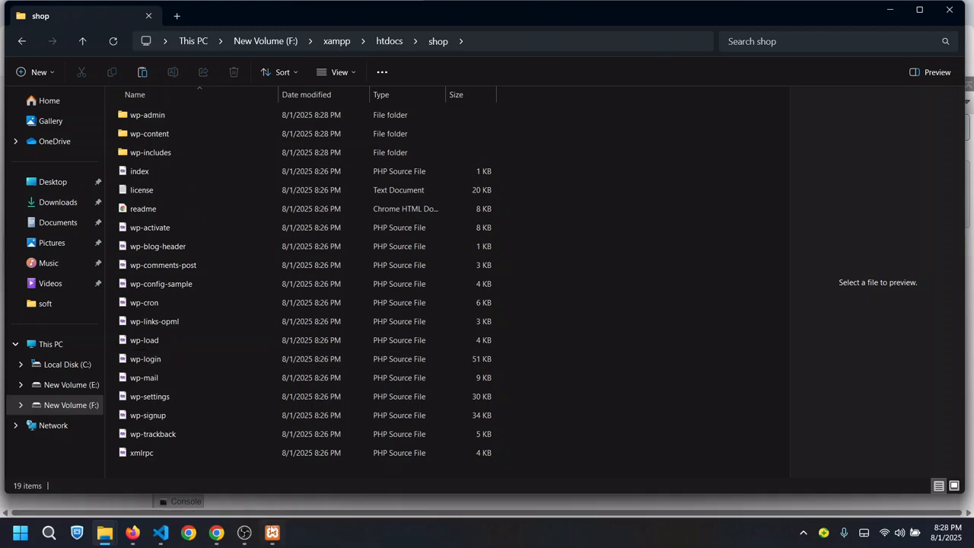
{"action": "mouse_move", "coordinate": [271, 533]}
{"action": "mouse_move", "coordinate": [270, 456]}
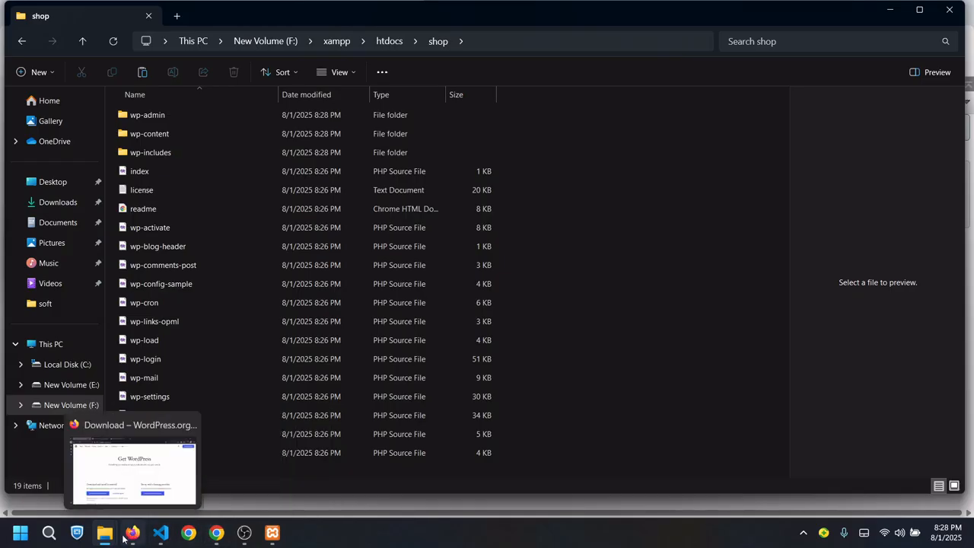
Load localhost/shop in a new browser tab
{"action": "left_click", "coordinate": [133, 468]}
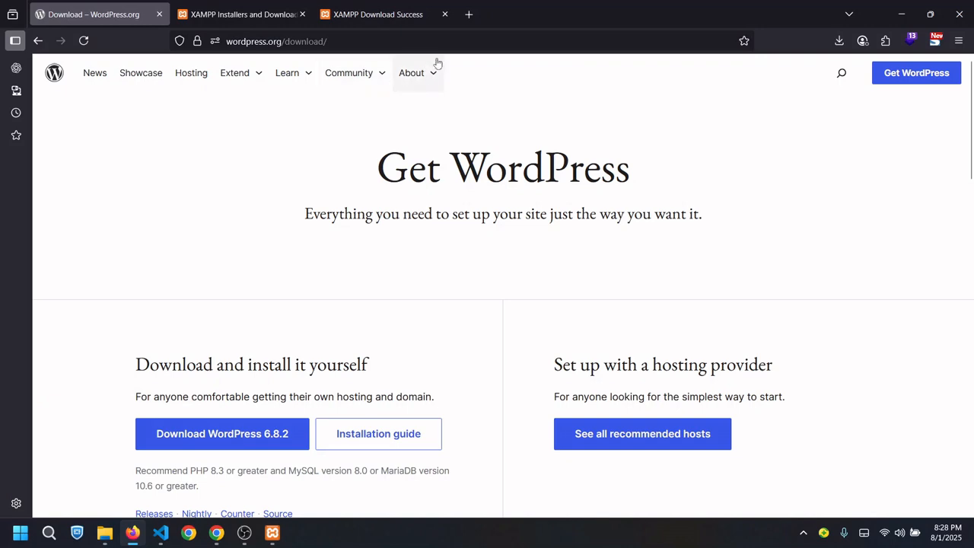
{"action": "left_click", "coordinate": [468, 14]}
{"action": "type", "text": "loc"}
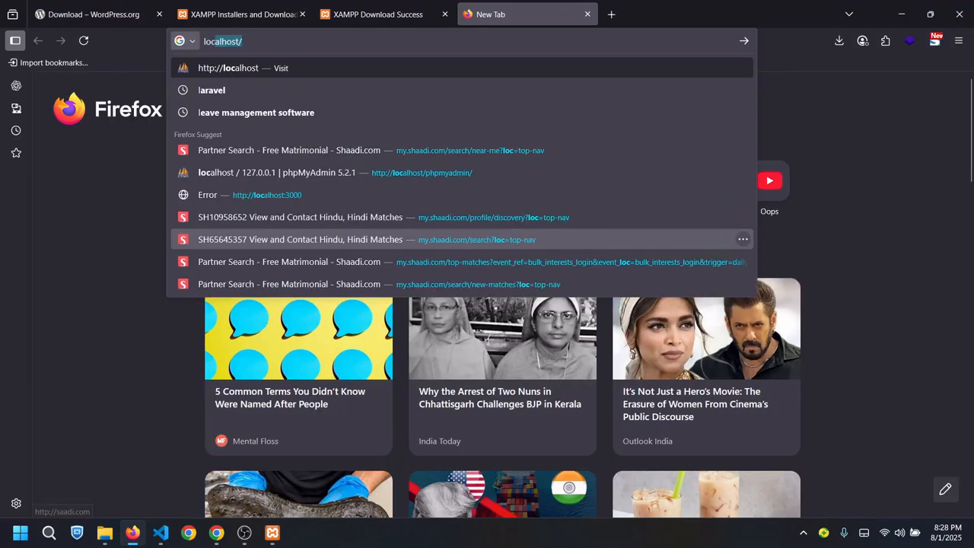
{"action": "type", "text": "al"}
{"action": "key", "text": "Right"}
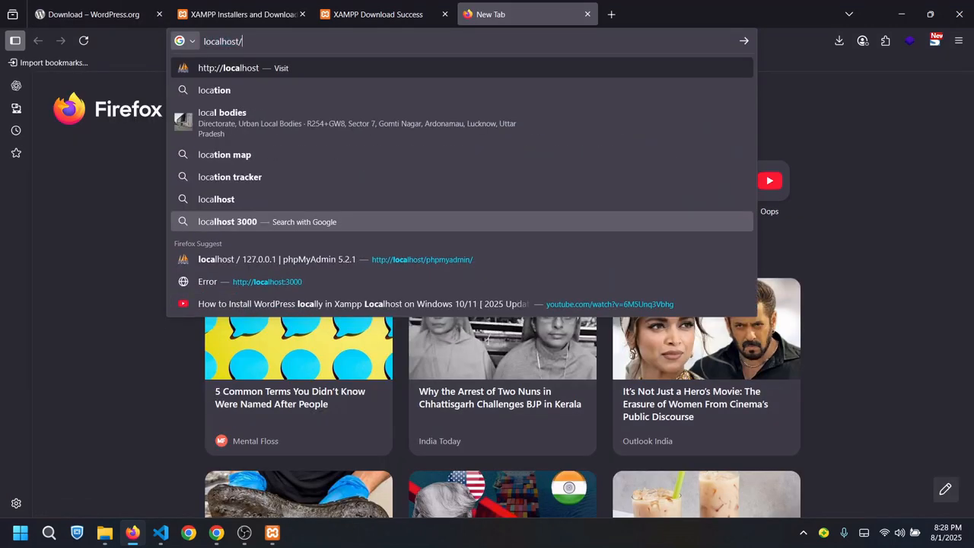
{"action": "type", "text": "shop"}
{"action": "key", "text": "Return"}
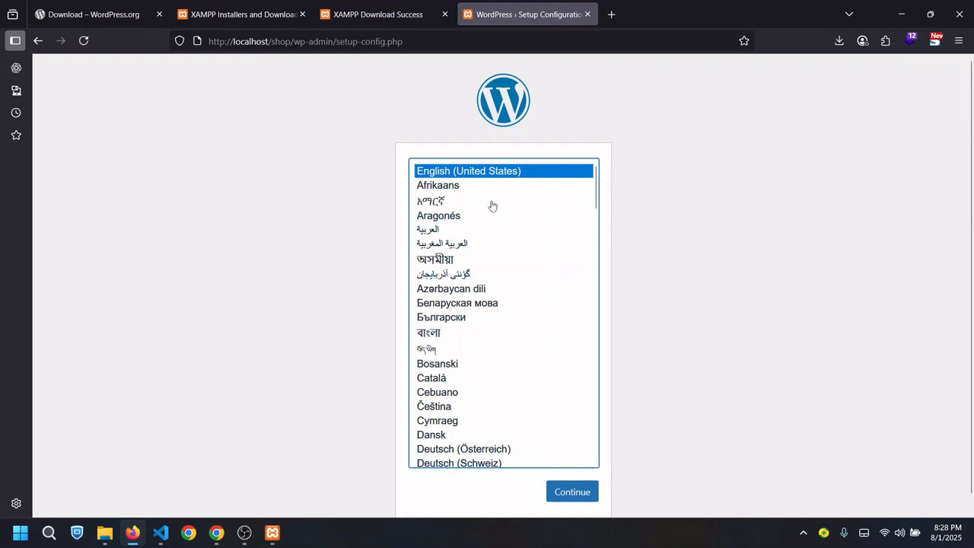
Choose English (United States) as the WordPress setup language and continue
{"action": "left_click", "coordinate": [446, 188]}
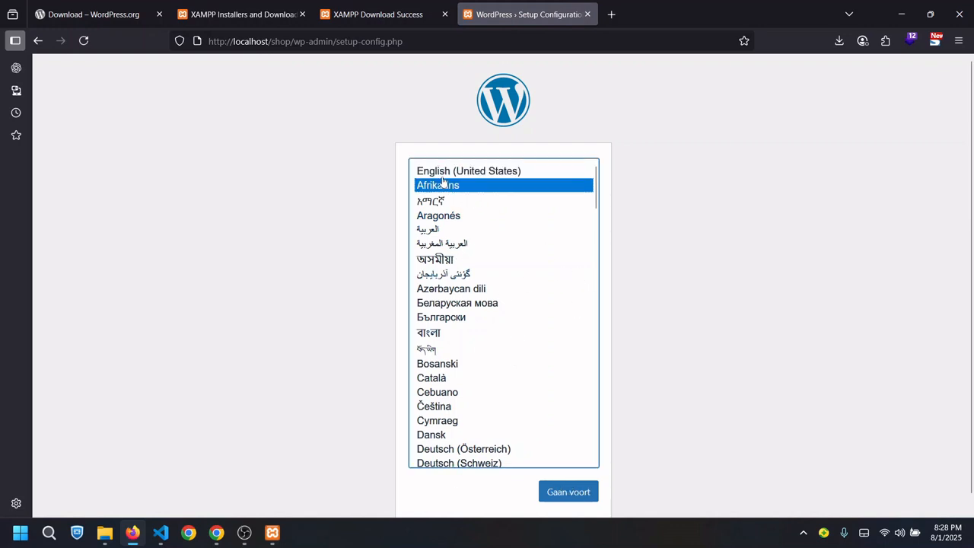
{"action": "left_click", "coordinate": [441, 175]}
{"action": "left_click", "coordinate": [440, 202]}
{"action": "left_click", "coordinate": [440, 215]}
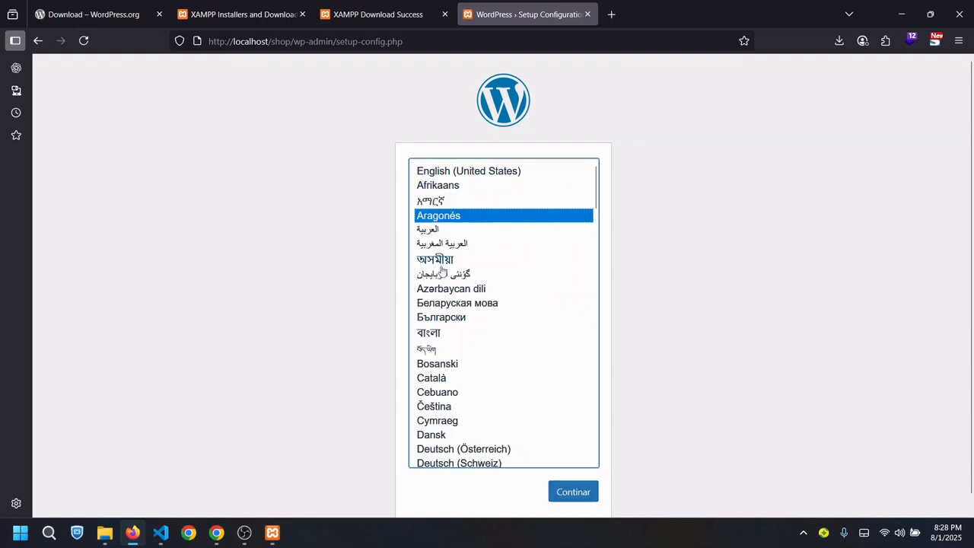
{"action": "left_click", "coordinate": [442, 261]}
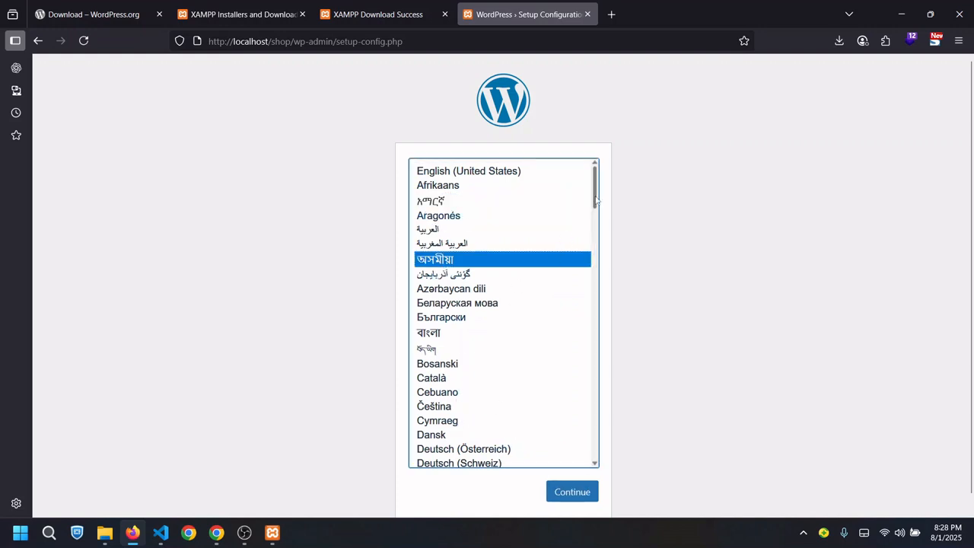
{"action": "scroll", "coordinate": [575, 403], "scroll_direction": "down", "scroll_amount": 20}
{"action": "scroll", "coordinate": [576, 403], "scroll_direction": "down", "scroll_amount": 4}
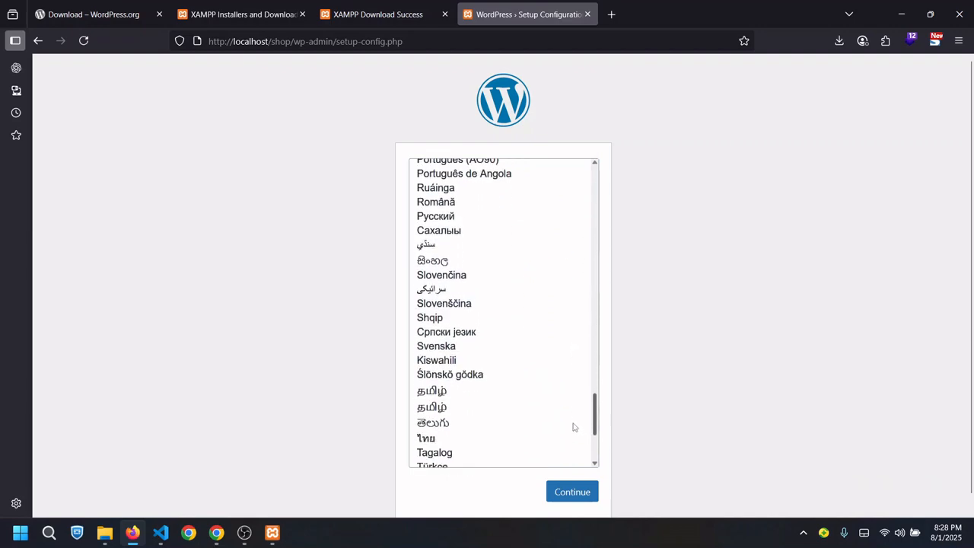
{"action": "scroll", "coordinate": [576, 426], "scroll_direction": "up", "scroll_amount": 20}
{"action": "left_click", "coordinate": [495, 171]}
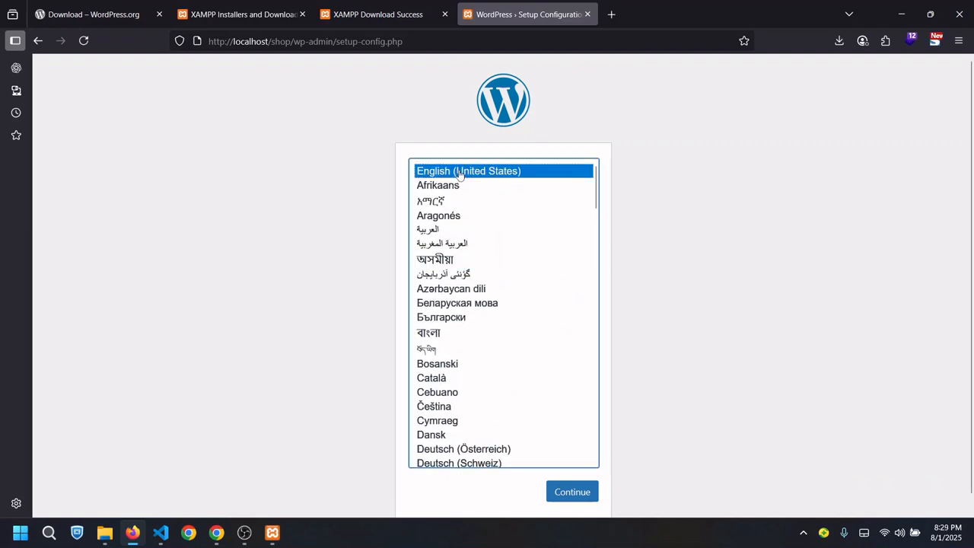
{"action": "left_click", "coordinate": [560, 496]}
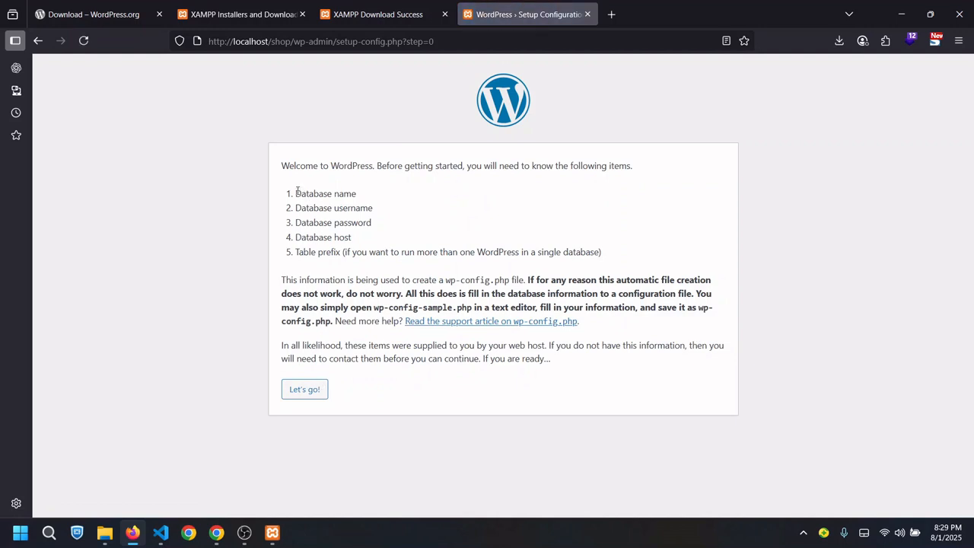
{"action": "left_click_drag", "start_coordinate": [296, 191], "coordinate": [374, 196]}
{"action": "left_click_drag", "start_coordinate": [295, 208], "coordinate": [381, 213]}
{"action": "left_click_drag", "start_coordinate": [313, 223], "coordinate": [386, 226]}
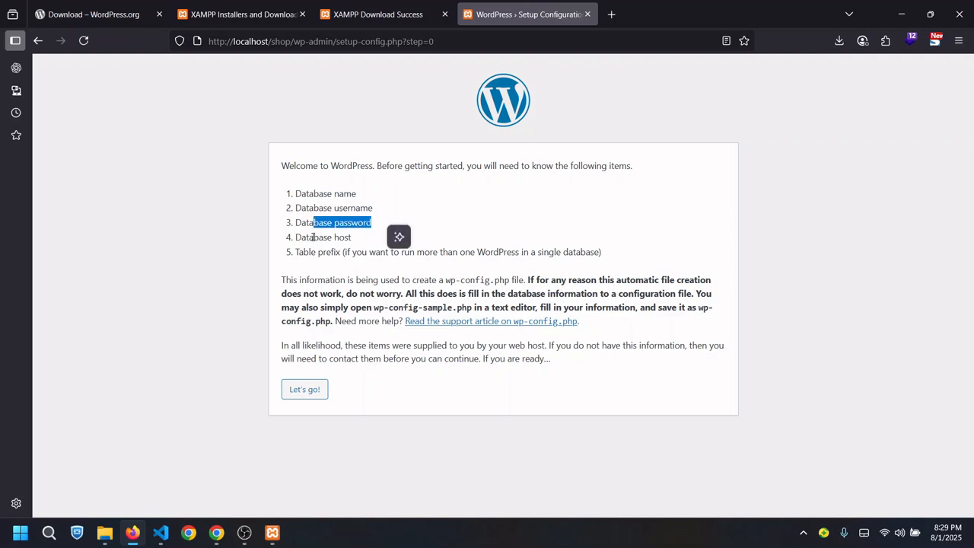
{"action": "left_click_drag", "start_coordinate": [312, 237], "coordinate": [372, 238]}
{"action": "left_click_drag", "start_coordinate": [297, 253], "coordinate": [616, 251]}
{"action": "left_click", "coordinate": [403, 237]}
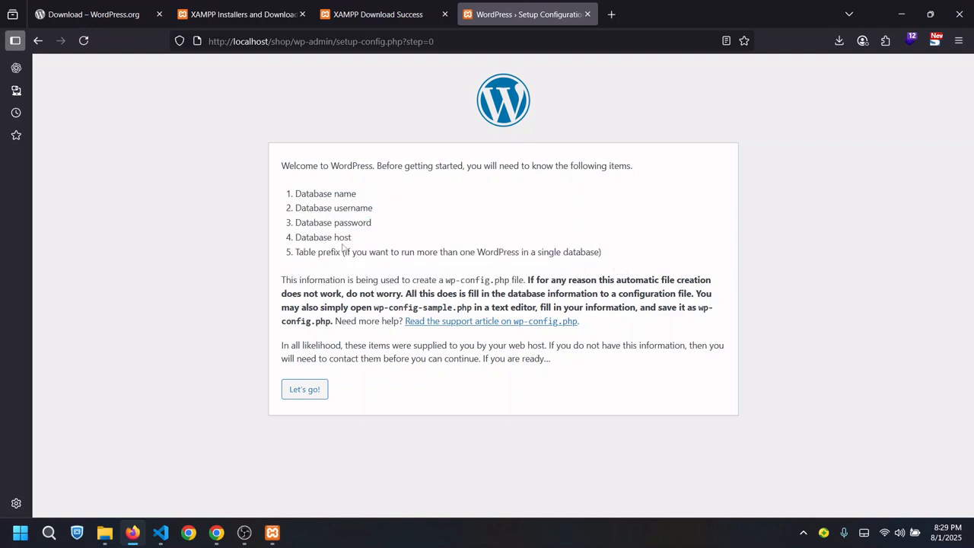
{"action": "left_click_drag", "start_coordinate": [326, 252], "coordinate": [381, 252]}
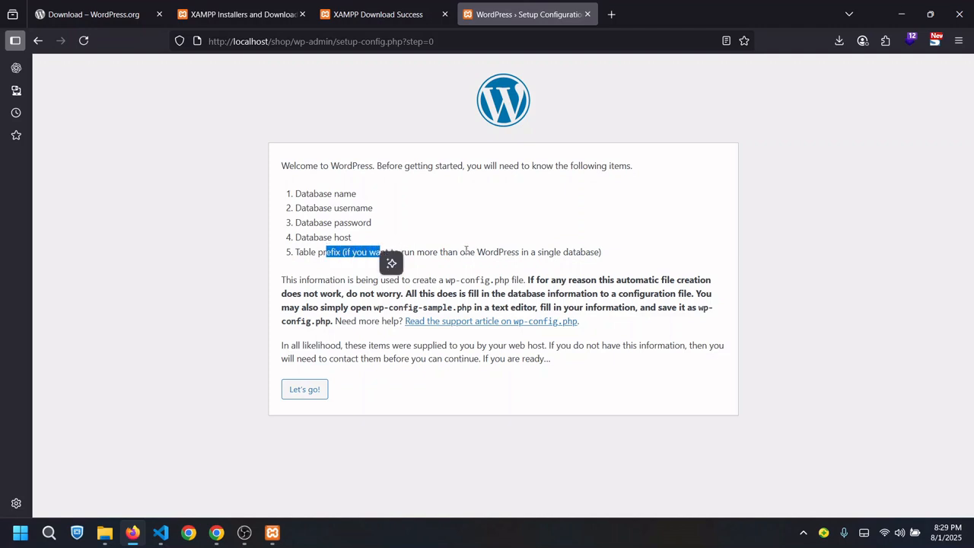
{"action": "double_click", "coordinate": [498, 252]}
{"action": "left_click", "coordinate": [529, 218]}
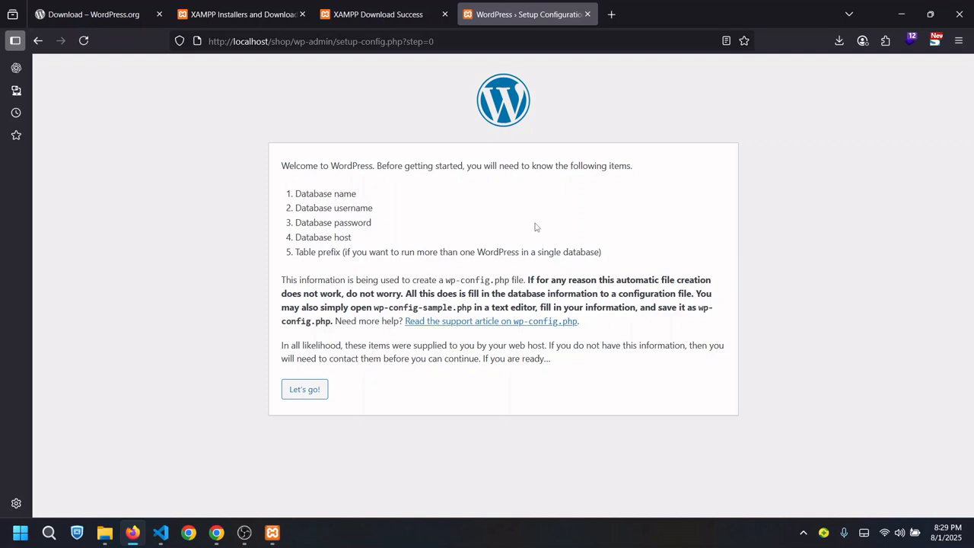
{"action": "double_click", "coordinate": [427, 252]}
{"action": "left_click", "coordinate": [488, 217]}
Confirm the database name in phpMyAdmin and enter 'shop' as the WordPress database name
{"action": "left_click", "coordinate": [304, 388]}
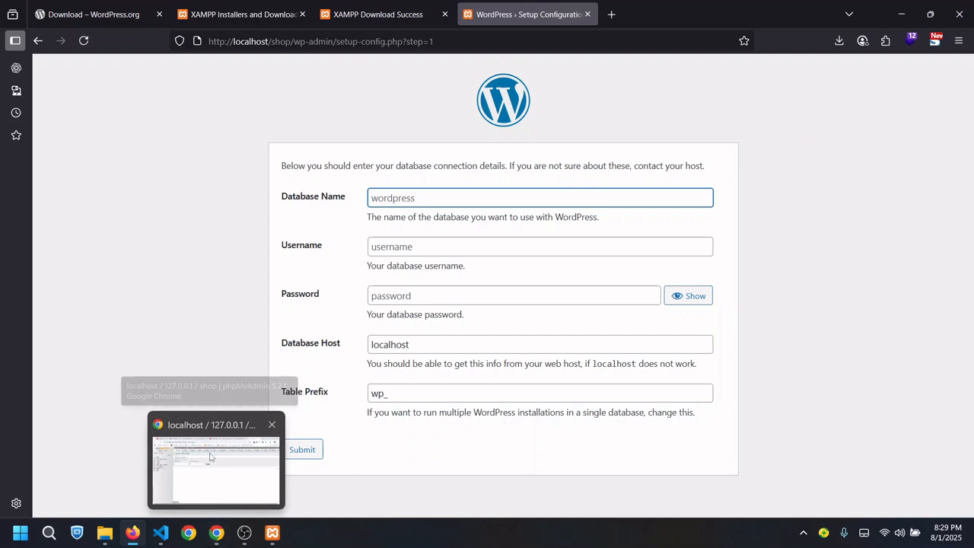
{"action": "left_click", "coordinate": [216, 533]}
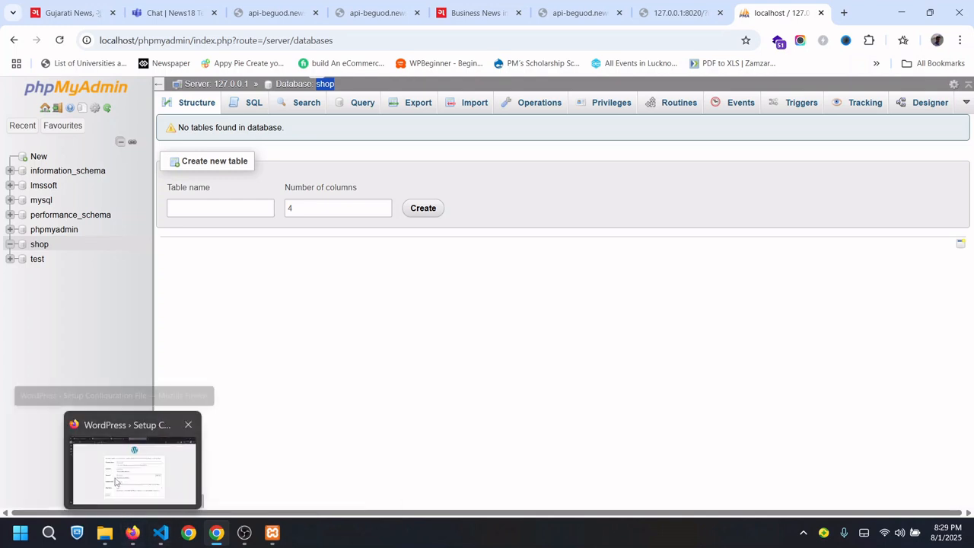
{"action": "left_click", "coordinate": [132, 464]}
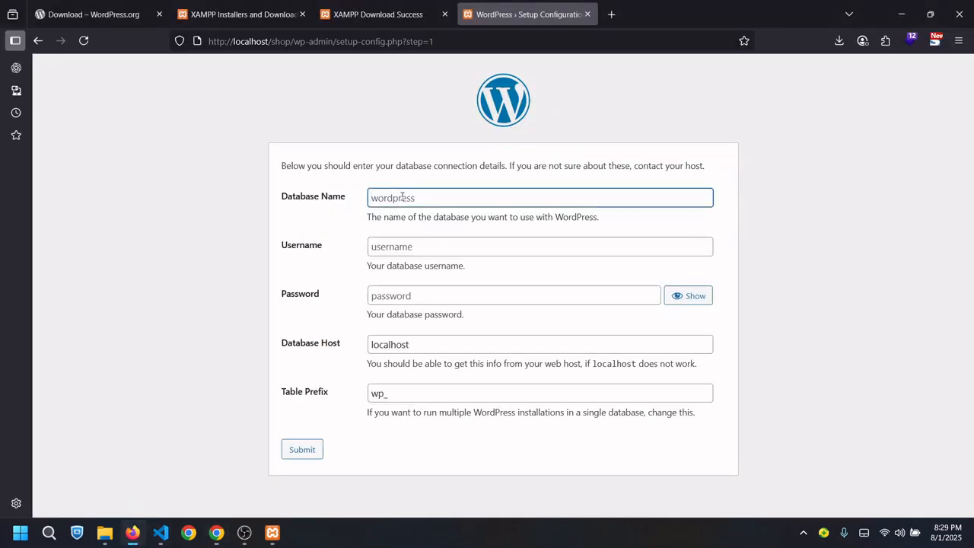
{"action": "type", "text": "shop"}
Enter 'root' as the database username
{"action": "left_click", "coordinate": [451, 249]}
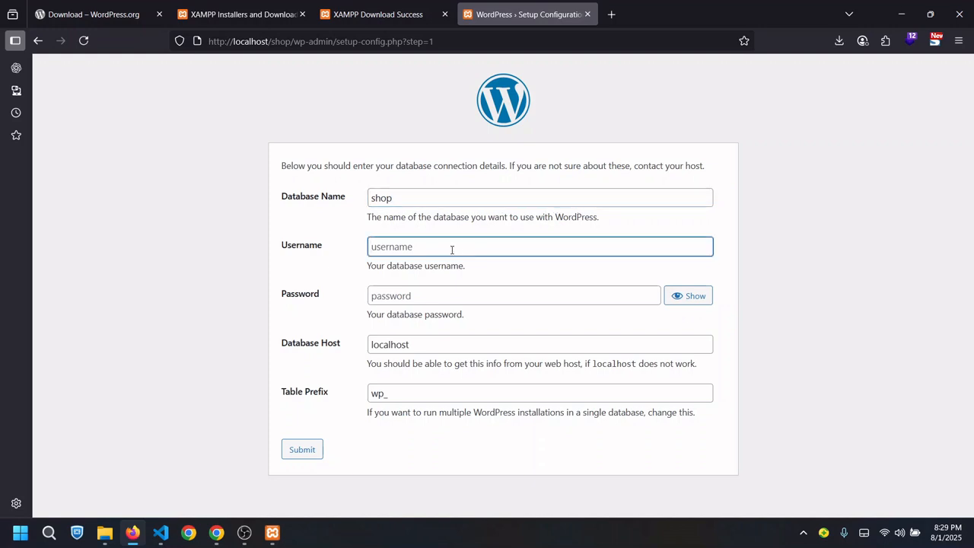
{"action": "type", "text": "root"}
{"action": "left_click", "coordinate": [326, 272]}
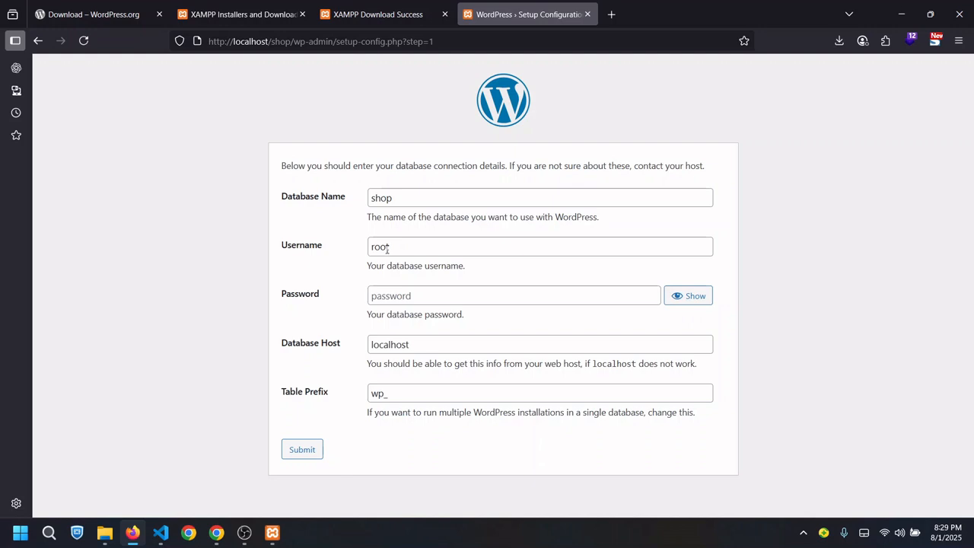
{"action": "left_click_drag", "start_coordinate": [282, 251], "coordinate": [325, 248]}
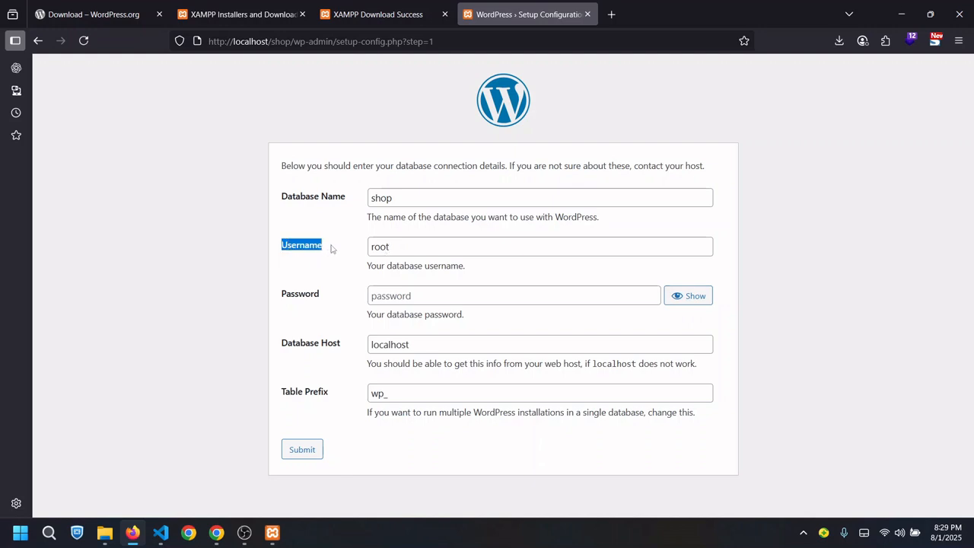
{"action": "left_click", "coordinate": [357, 242]}
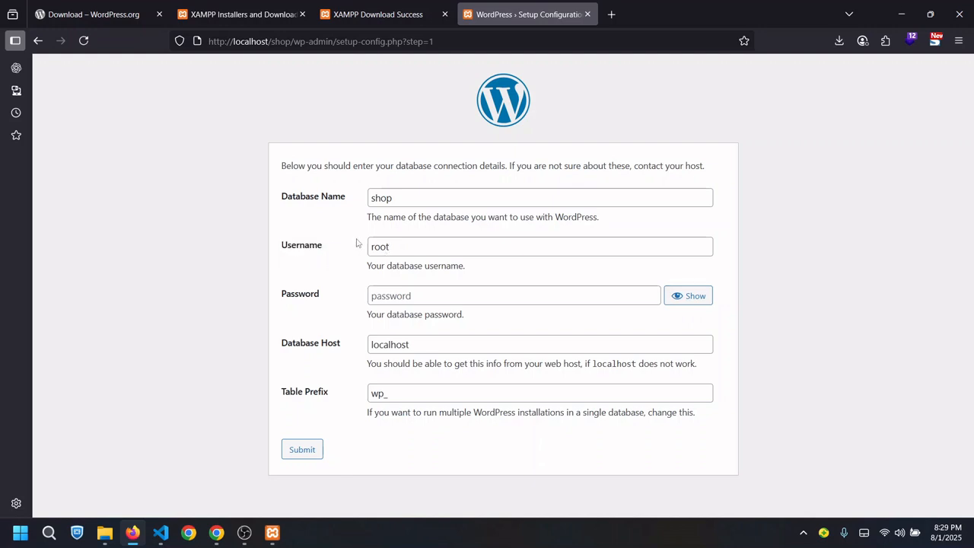
Leave the password empty, keep host localhost and prefix wp_, and submit the connection details
{"action": "left_click", "coordinate": [392, 296]}
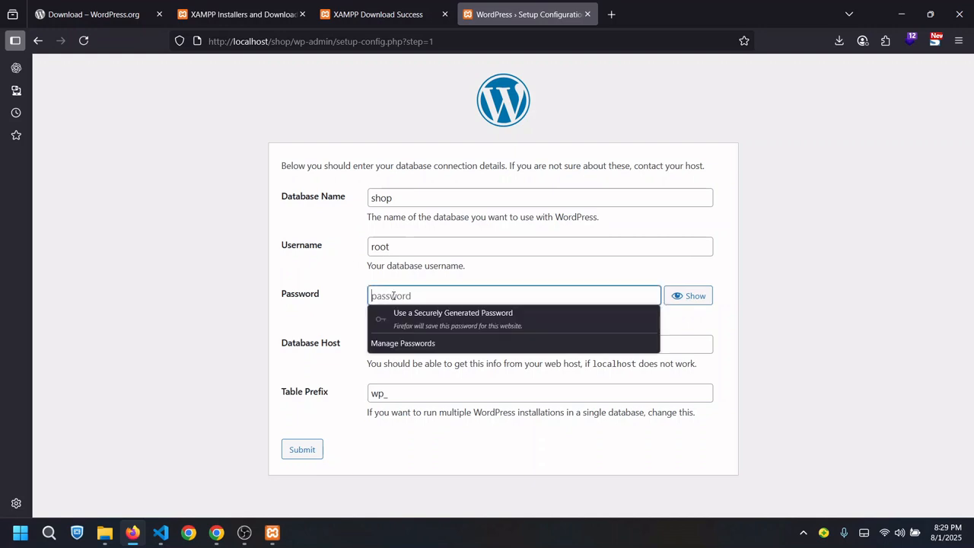
{"action": "left_click", "coordinate": [330, 322]}
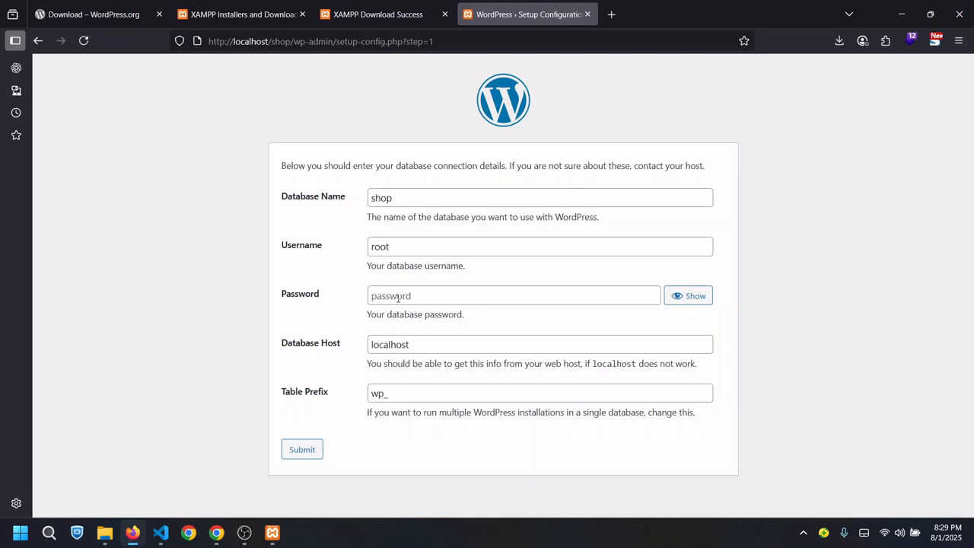
{"action": "left_click", "coordinate": [397, 297]}
{"action": "left_click", "coordinate": [324, 324]}
{"action": "left_click", "coordinate": [444, 348]}
{"action": "left_click", "coordinate": [335, 374]}
{"action": "left_click", "coordinate": [423, 394]}
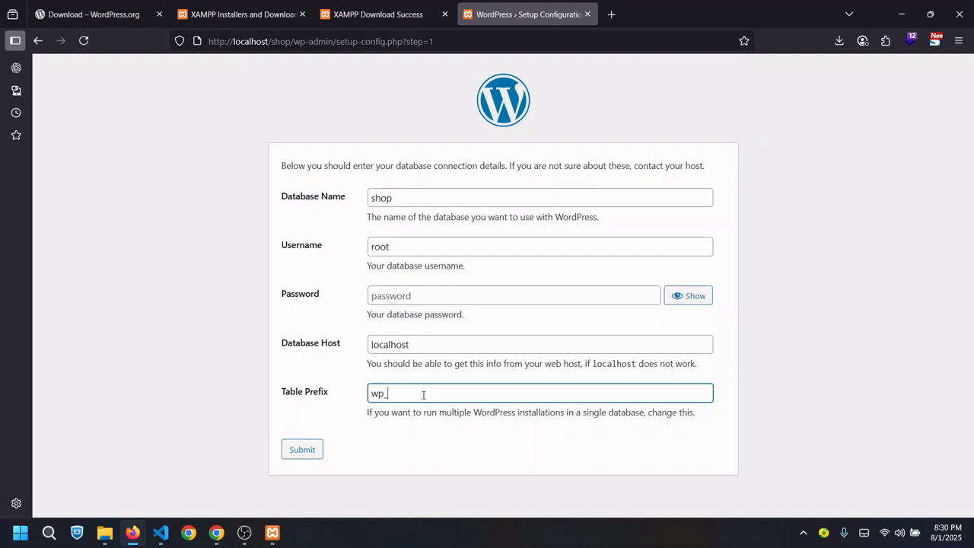
{"action": "left_click", "coordinate": [297, 455]}
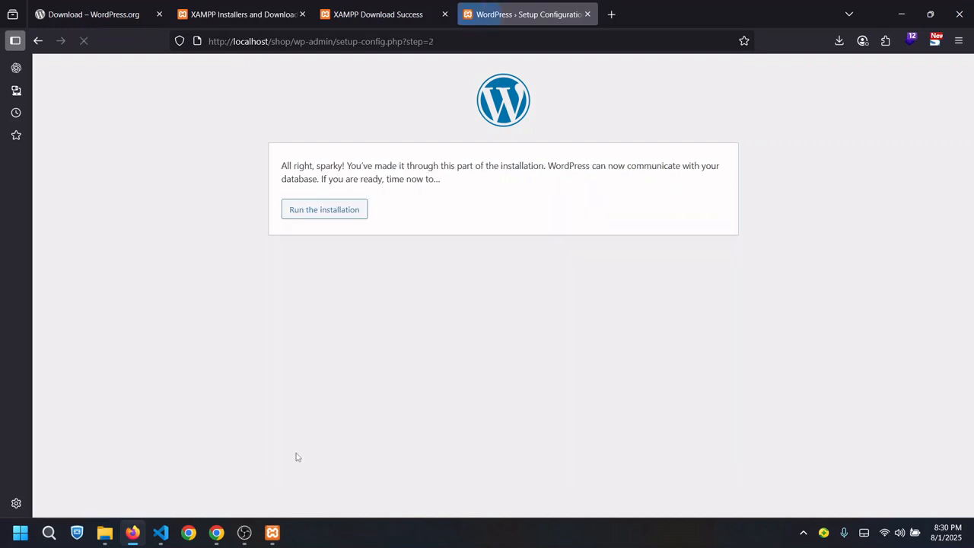
Run the installation, then reload the shop database in phpMyAdmin to check its tables
{"action": "left_click", "coordinate": [340, 214]}
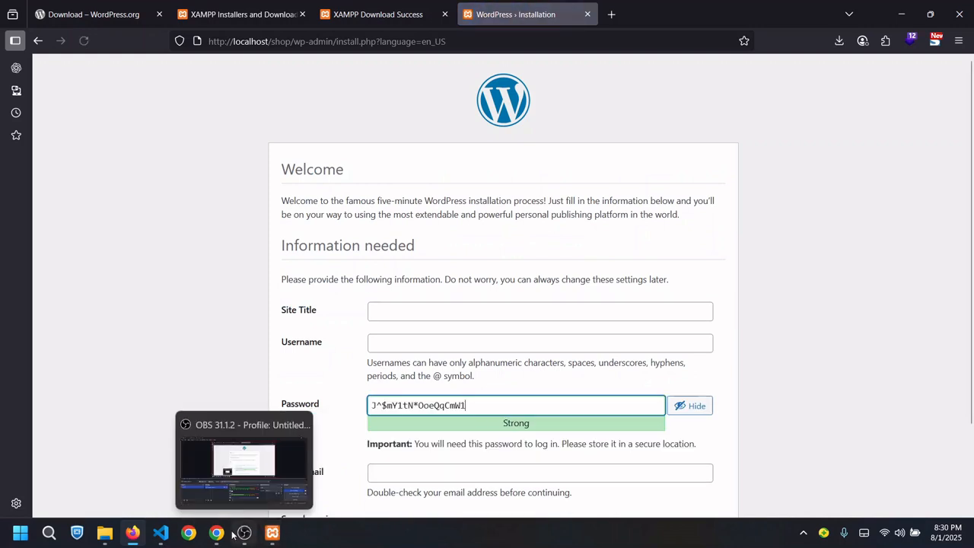
{"action": "mouse_move", "coordinate": [217, 532]}
{"action": "left_click", "coordinate": [211, 480]}
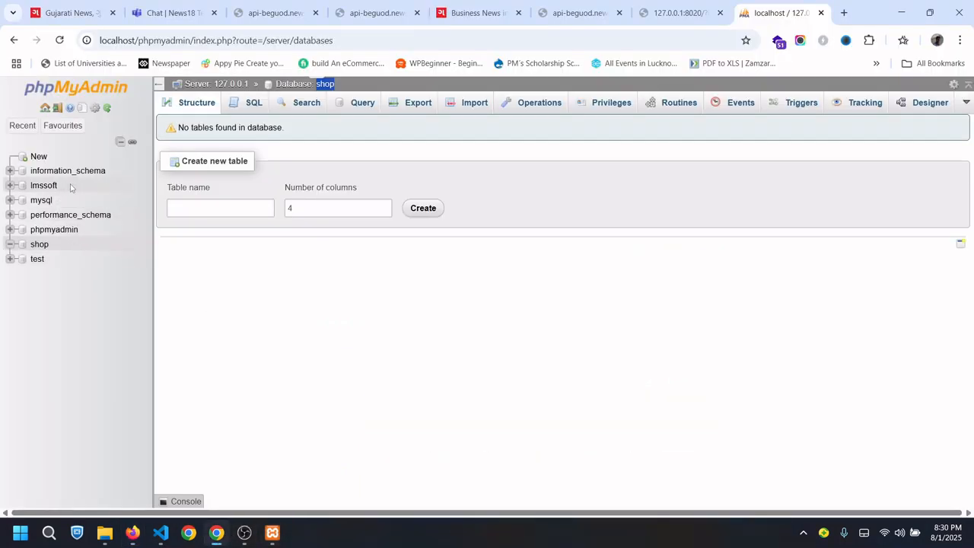
{"action": "left_click", "coordinate": [40, 244]}
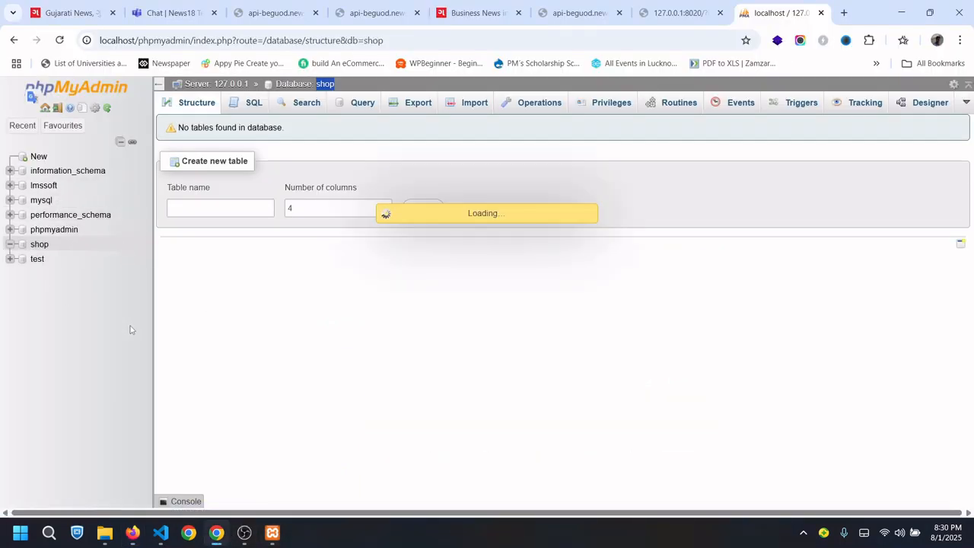
{"action": "left_click", "coordinate": [184, 102]}
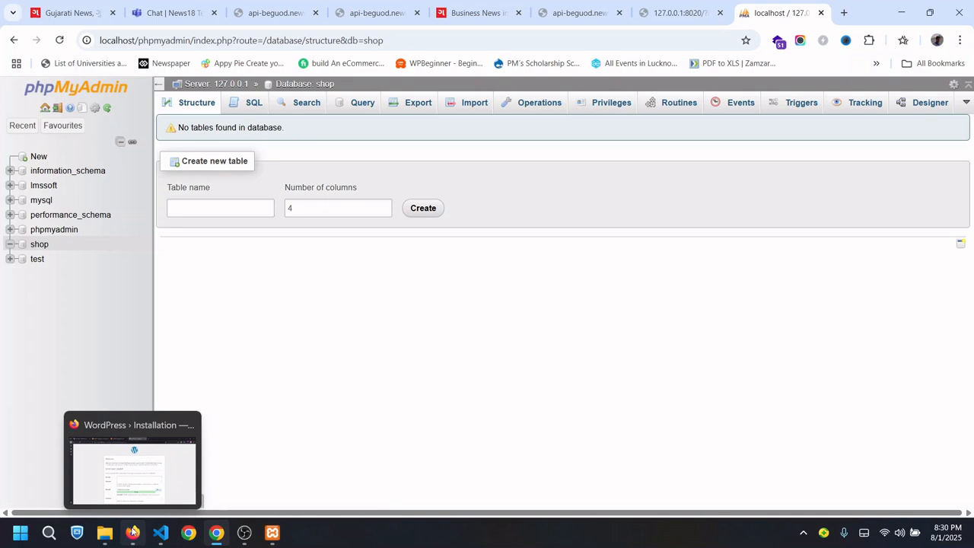
{"action": "left_click", "coordinate": [122, 475]}
Enter site title 'shop e project' and admin username 'admin' on the install form
{"action": "scroll", "coordinate": [315, 241], "scroll_direction": "down", "scroll_amount": 2}
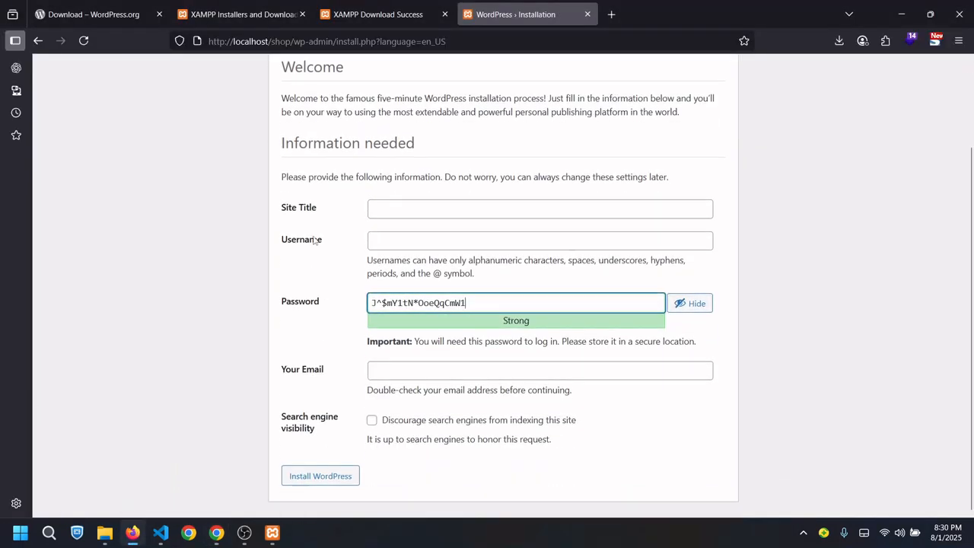
{"action": "left_click", "coordinate": [421, 217]}
{"action": "type", "text": "shop e project"}
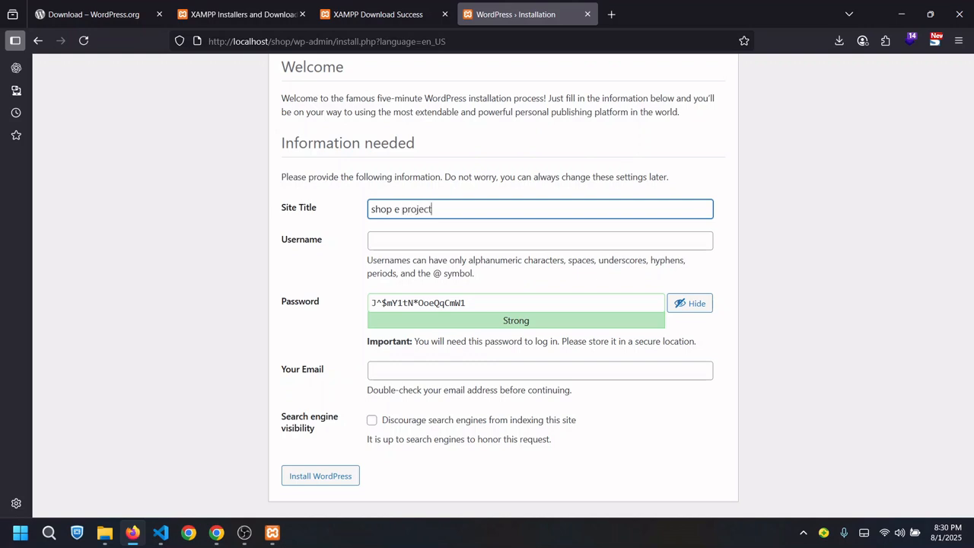
{"action": "left_click", "coordinate": [403, 239]}
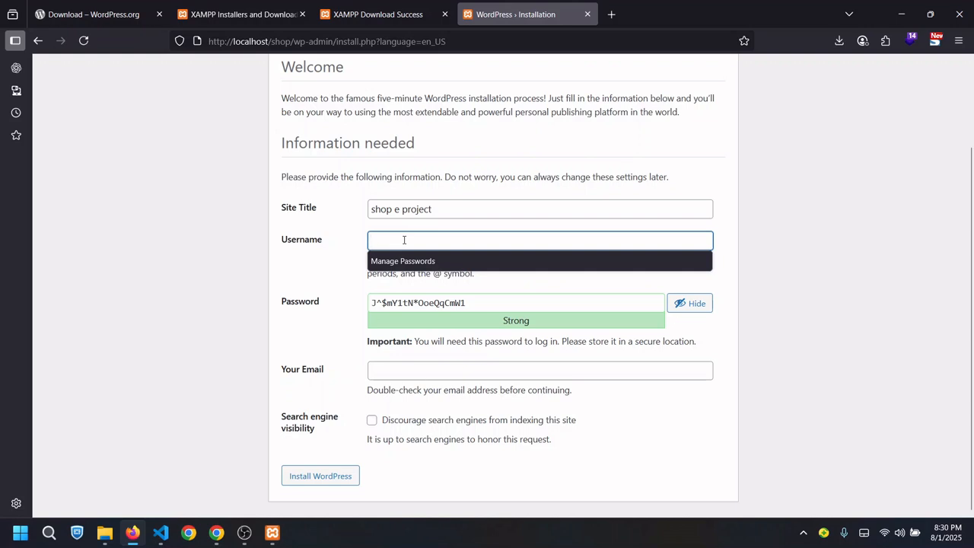
{"action": "type", "text": "admin"}
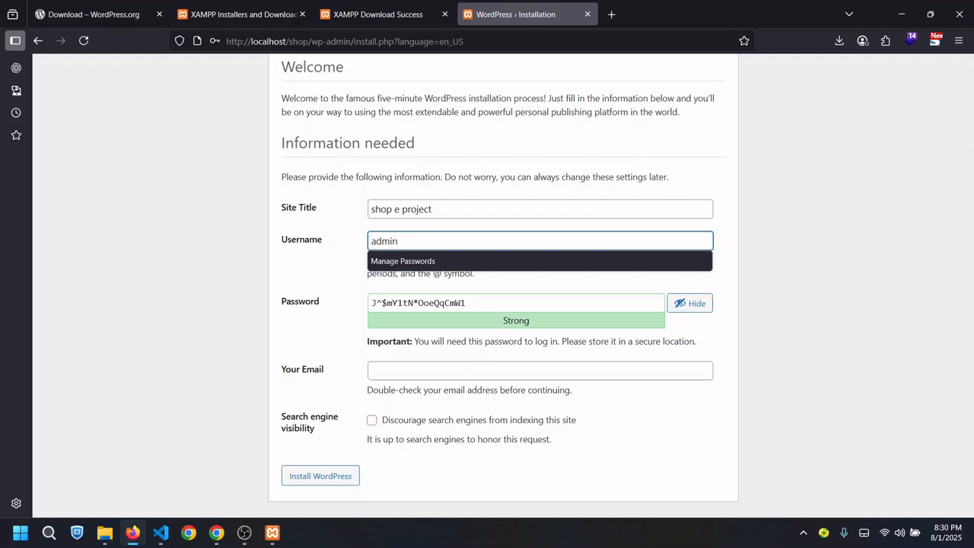
{"action": "left_click", "coordinate": [312, 277]}
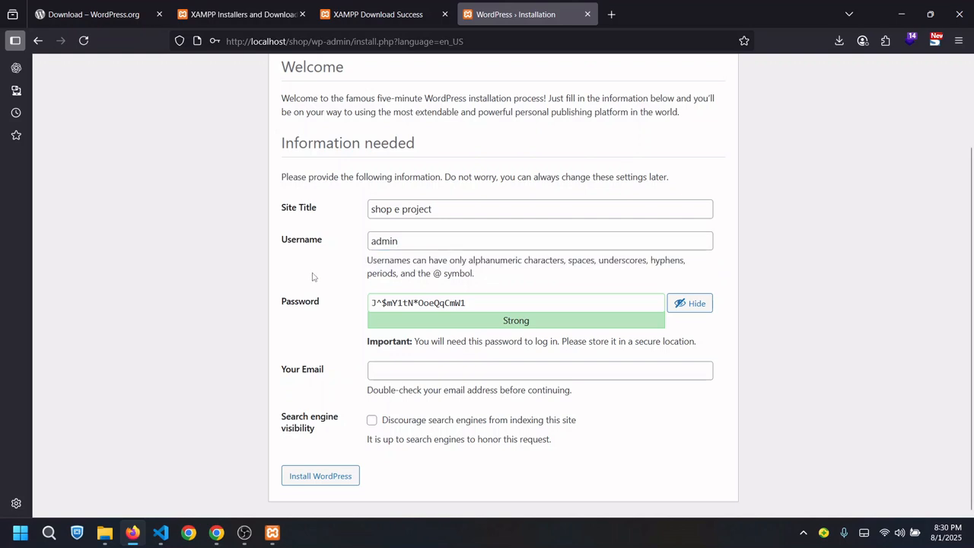
Replace the generated password with a weak one, confirm it, add the admin e-mail, and discourage indexing
{"action": "triple_click", "coordinate": [483, 303]}
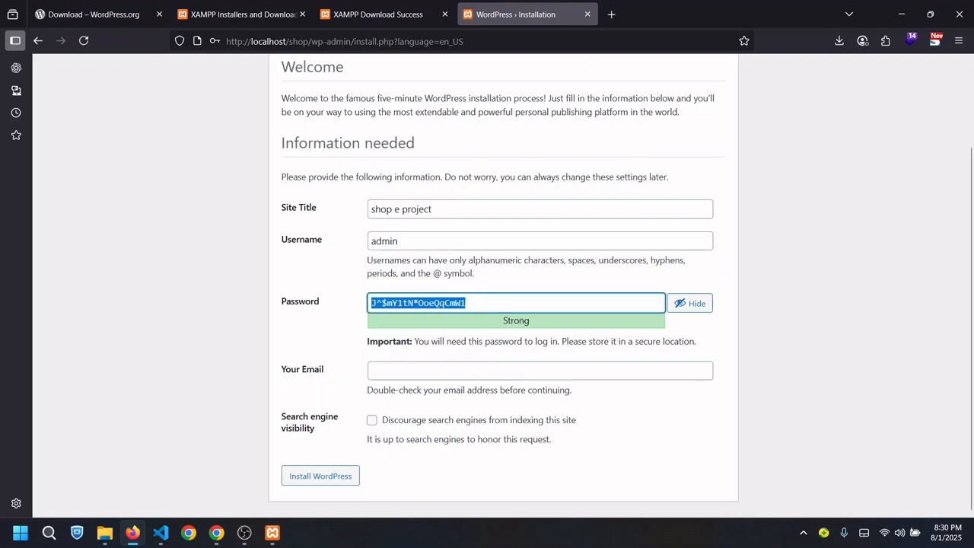
{"action": "type", "text": "1234"}
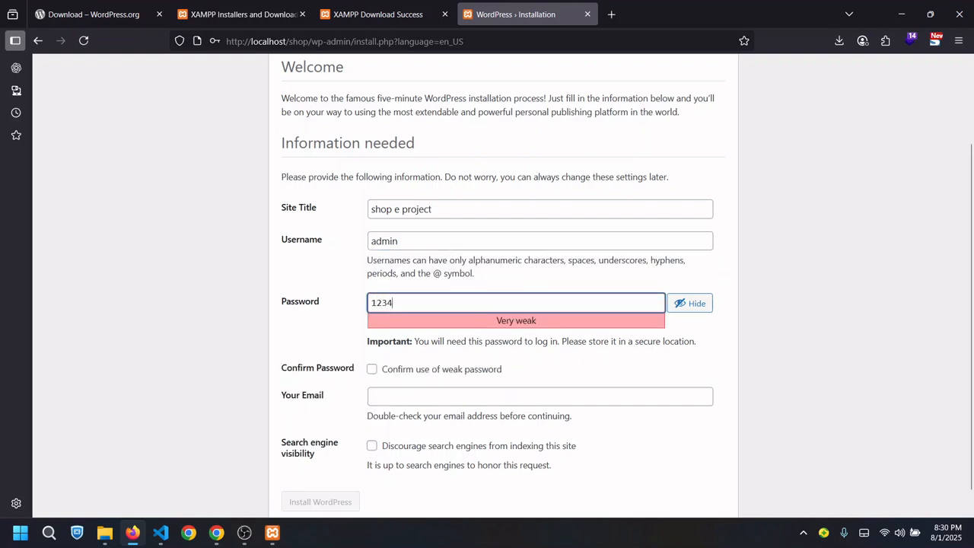
{"action": "left_click", "coordinate": [372, 371]}
{"action": "left_click", "coordinate": [403, 394]}
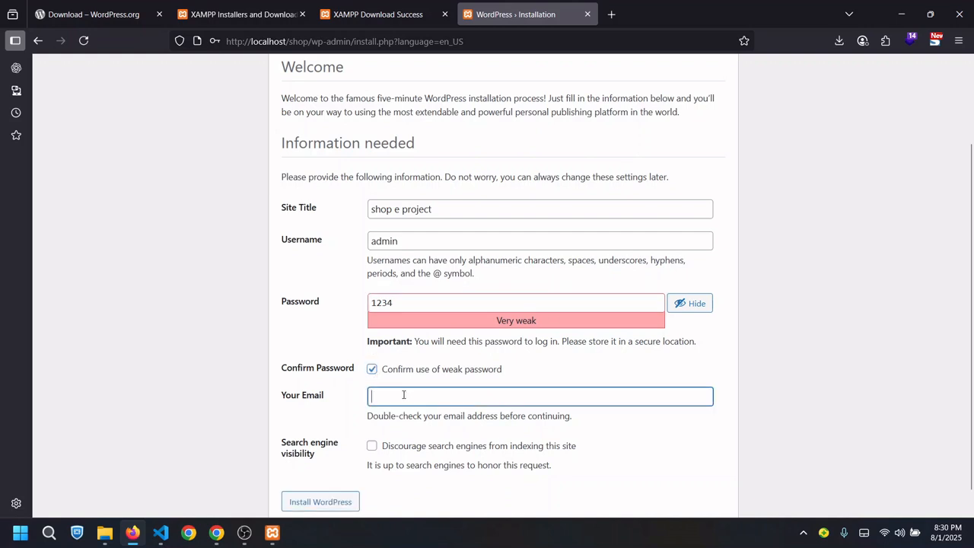
{"action": "scroll", "coordinate": [675, 425], "scroll_direction": "down", "scroll_amount": 1}
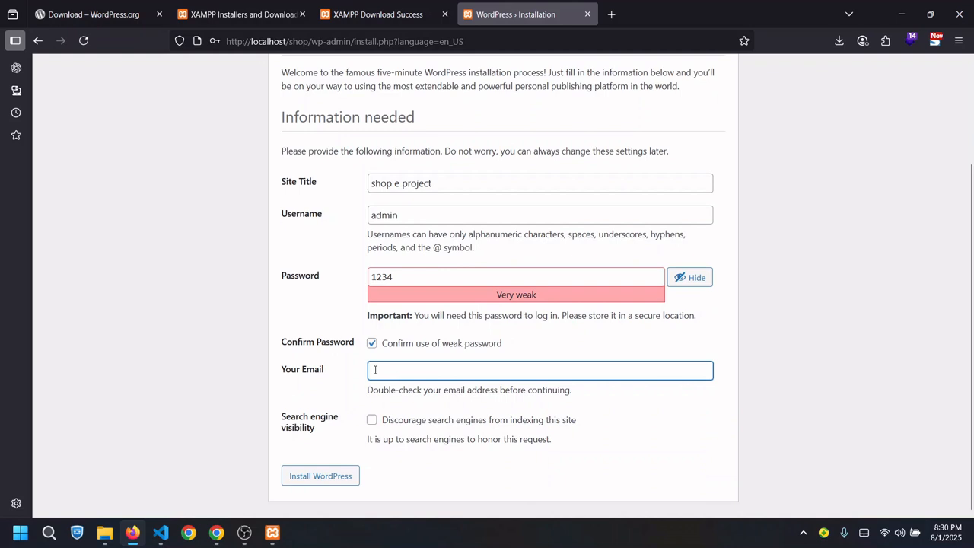
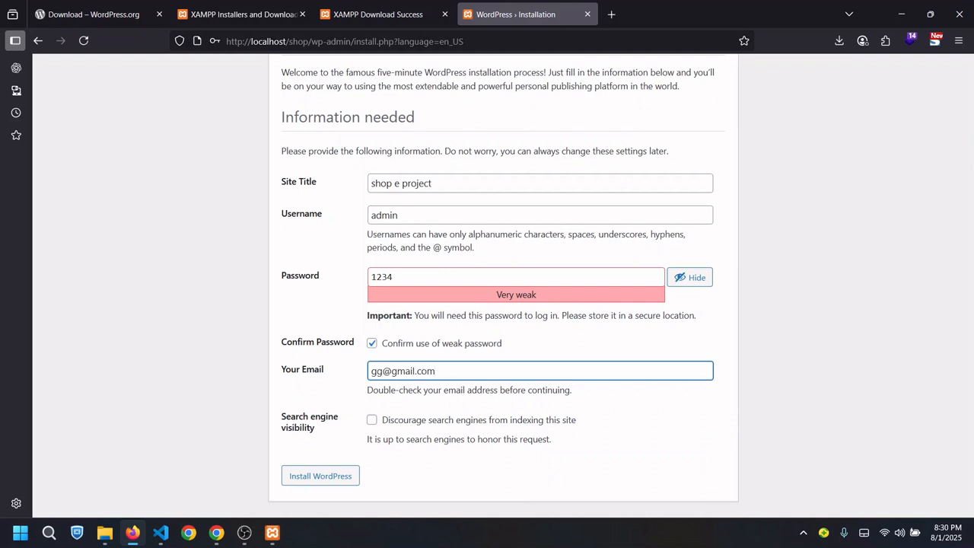
{"action": "left_click", "coordinate": [371, 419]}
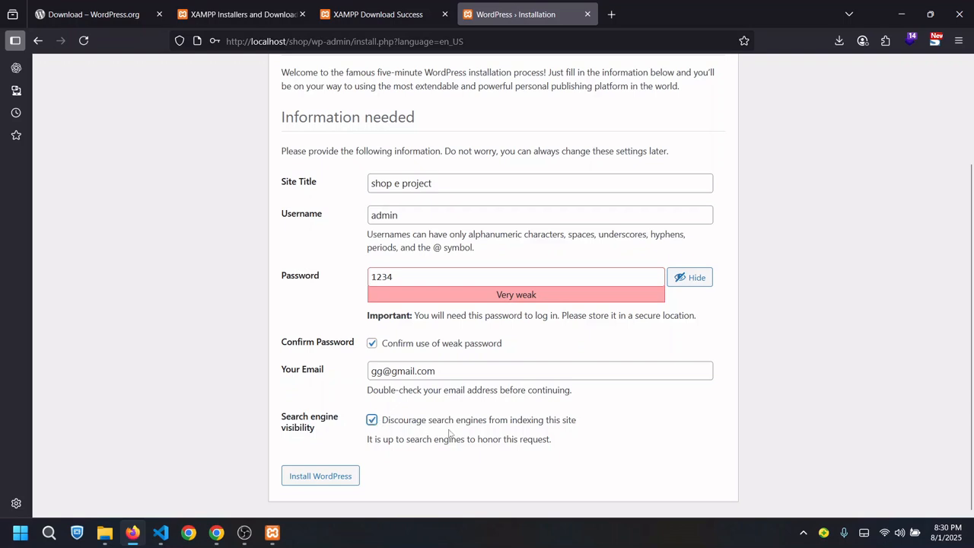
{"action": "left_click_drag", "start_coordinate": [458, 423], "coordinate": [602, 423]}
Re-tick 'Discourage search engines from indexing this site' and install WordPress
{"action": "left_click", "coordinate": [590, 428]}
{"action": "left_click", "coordinate": [372, 422]}
{"action": "left_click", "coordinate": [310, 475]}
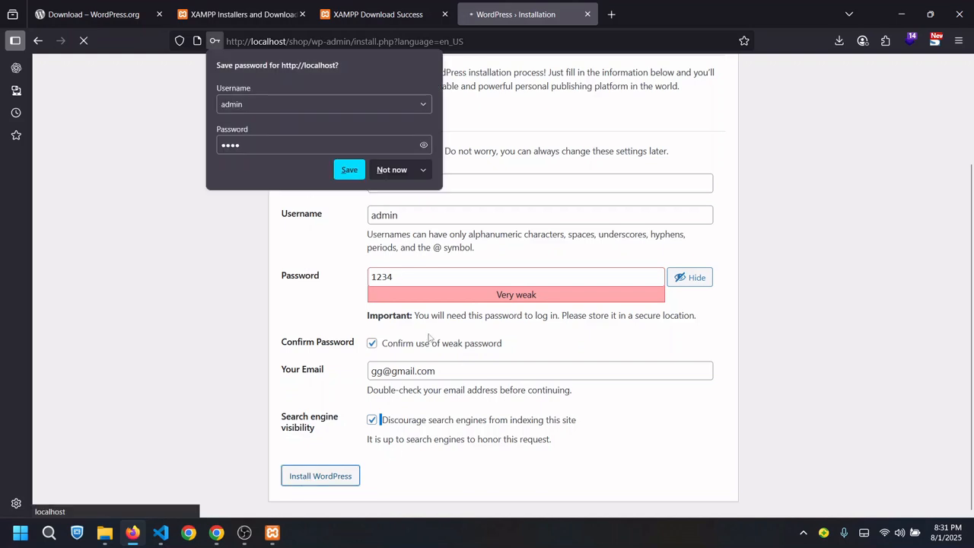
Save the password in Firefox and log in as admin to reach the Dashboard
{"action": "left_click", "coordinate": [342, 171]}
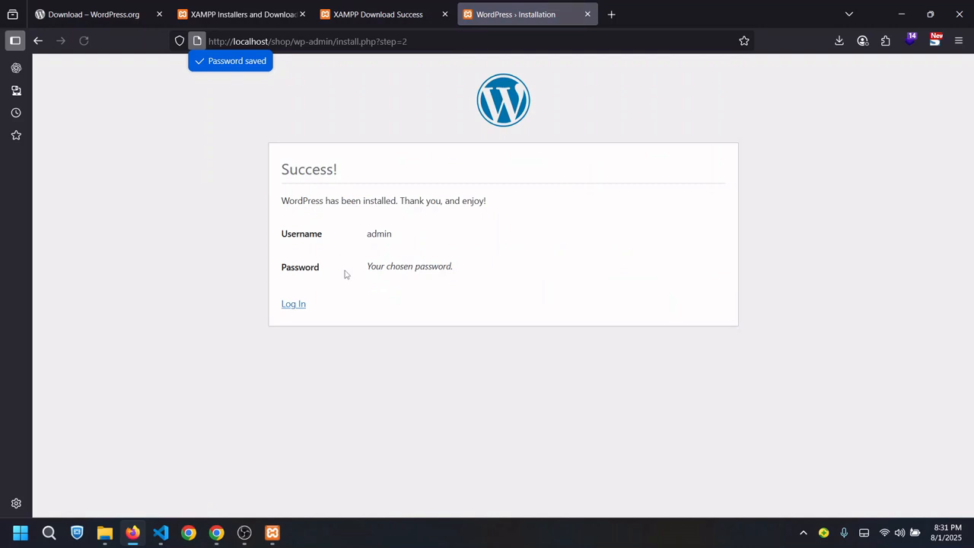
{"action": "left_click", "coordinate": [298, 305]}
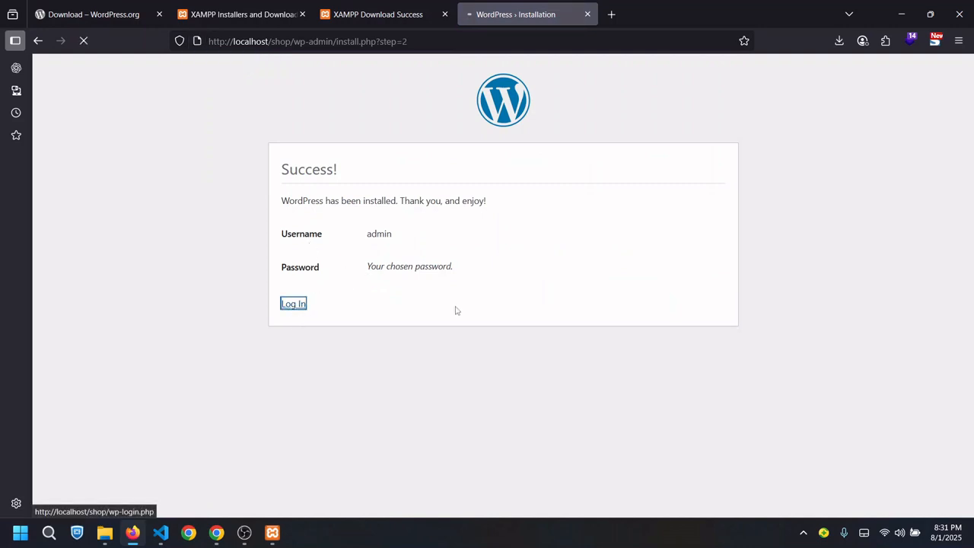
{"action": "left_click", "coordinate": [576, 266]}
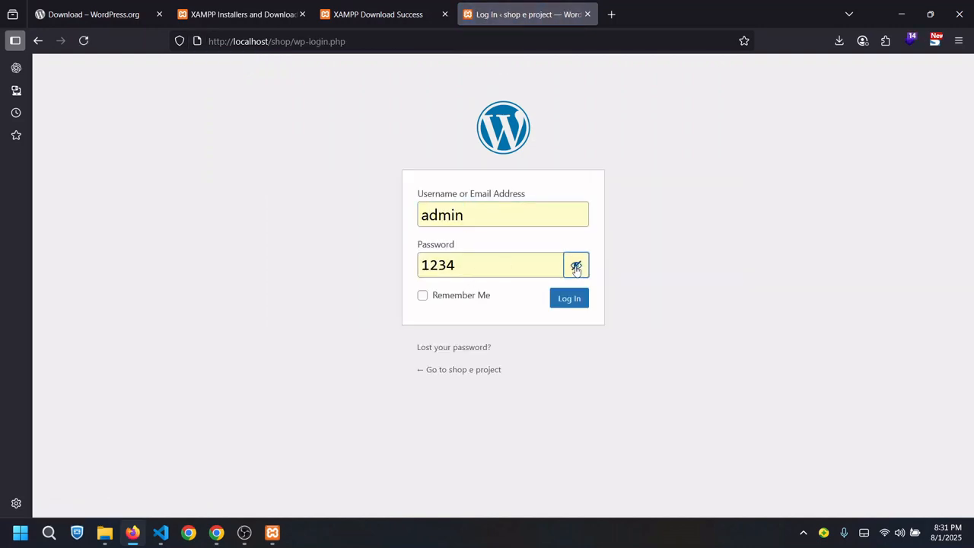
{"action": "left_click", "coordinate": [572, 300]}
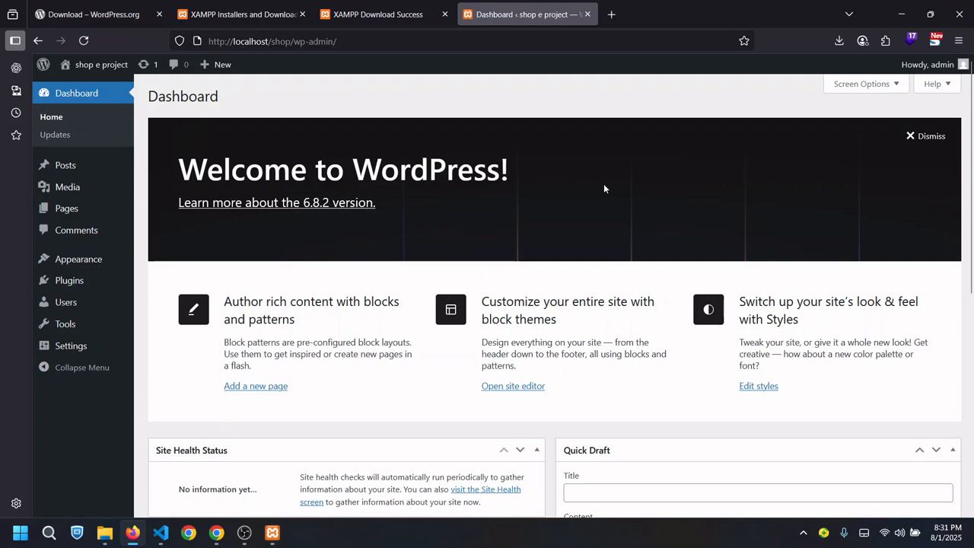
Browse the All Posts list, then the Pages list, from the admin sidebar
{"action": "mouse_move", "coordinate": [67, 267]}
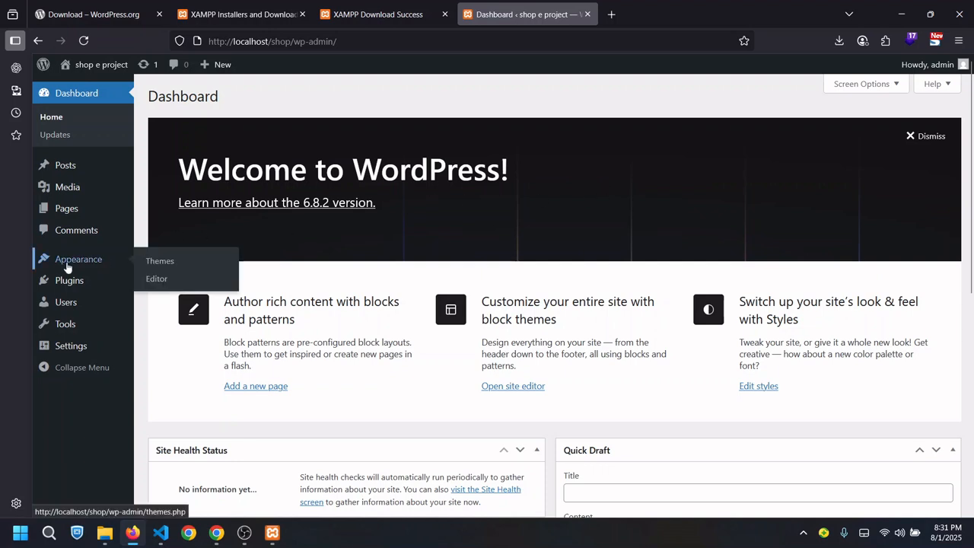
{"action": "mouse_move", "coordinate": [76, 165]}
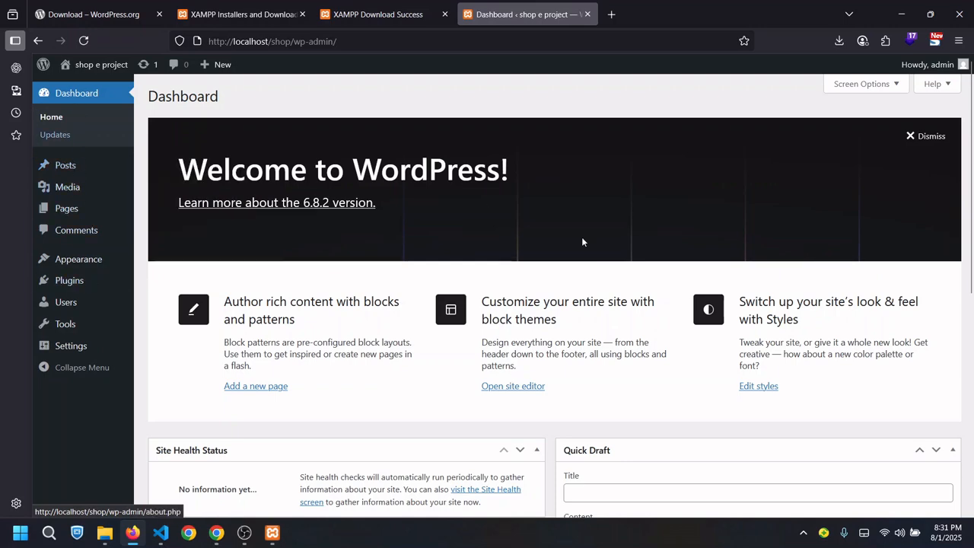
{"action": "scroll", "coordinate": [971, 213], "scroll_direction": "down", "scroll_amount": 5}
{"action": "scroll", "coordinate": [971, 213], "scroll_direction": "up", "scroll_amount": 5}
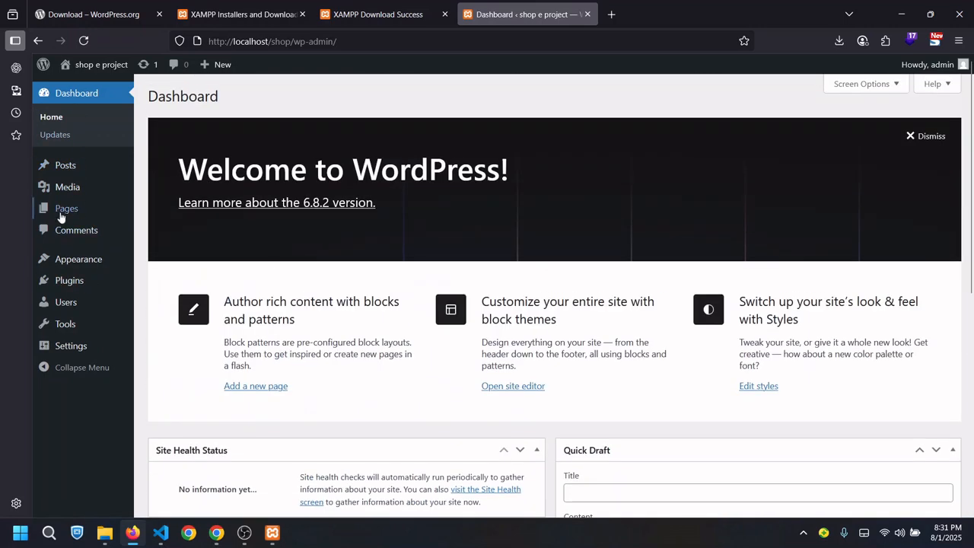
{"action": "left_click", "coordinate": [161, 169]}
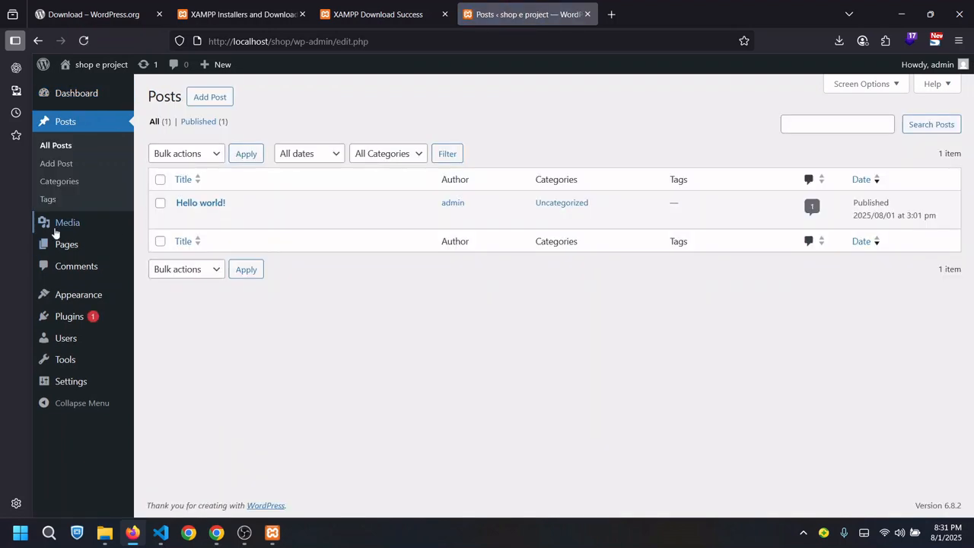
{"action": "mouse_move", "coordinate": [58, 232]}
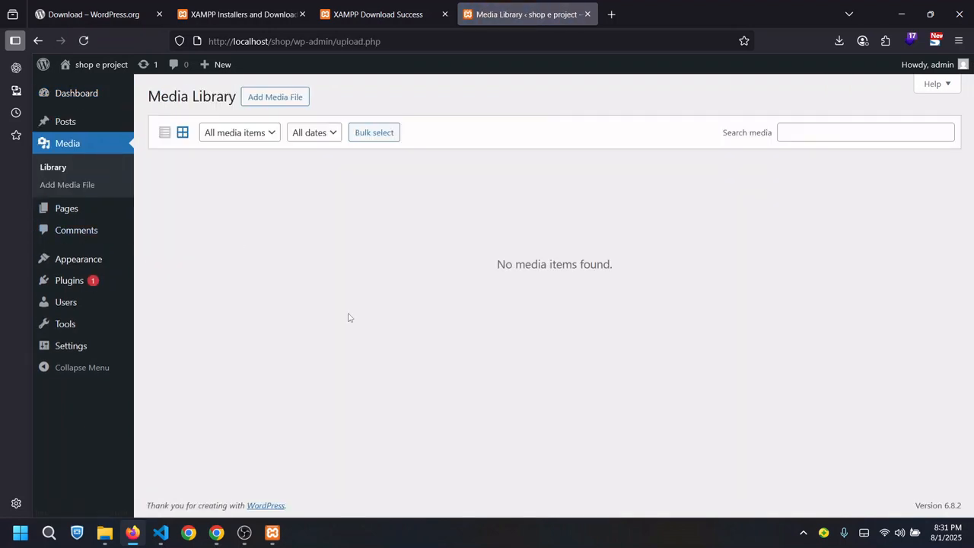
{"action": "left_click", "coordinate": [79, 219]}
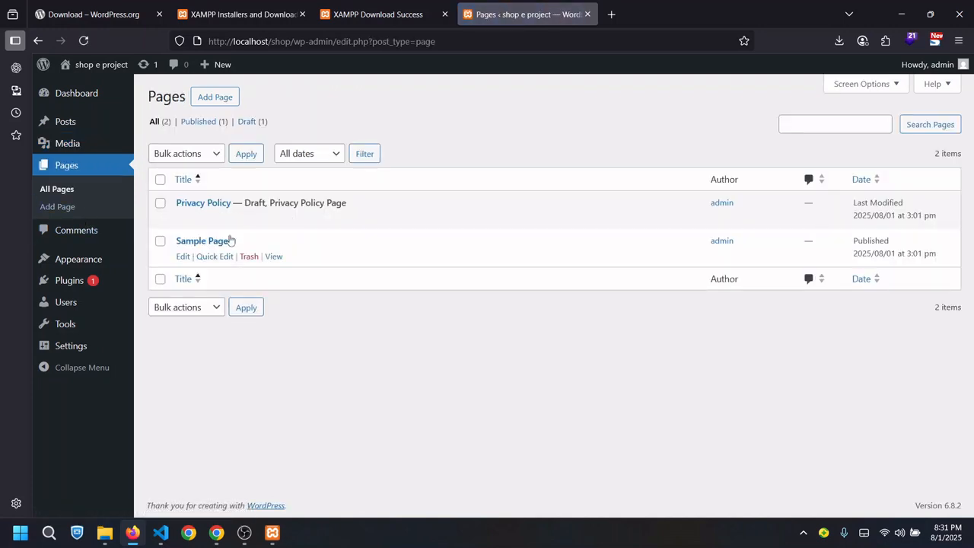
Open the live site in a new tab, view it, then return and open Comments
{"action": "mouse_move", "coordinate": [99, 68]}
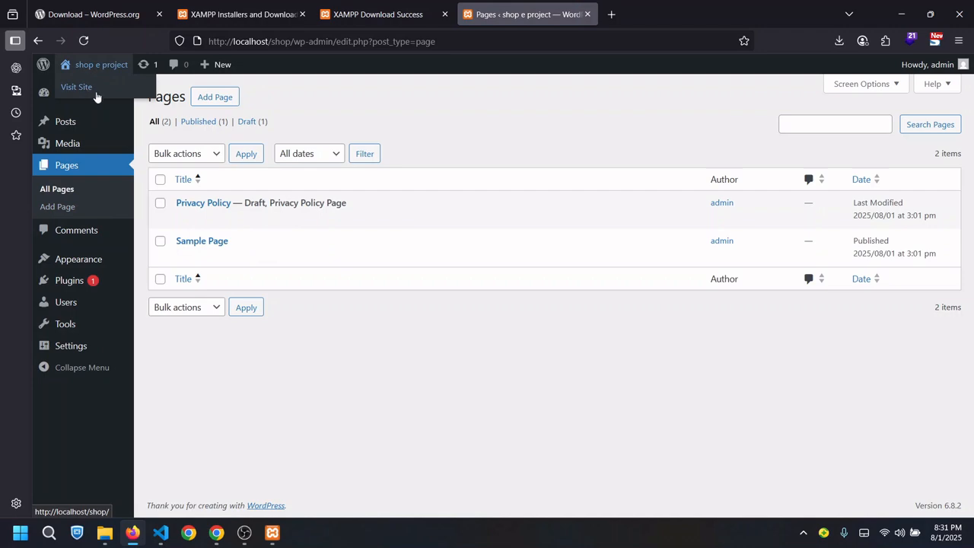
{"action": "right_click", "coordinate": [93, 93]}
{"action": "left_click", "coordinate": [111, 101]}
{"action": "left_click", "coordinate": [643, 14]}
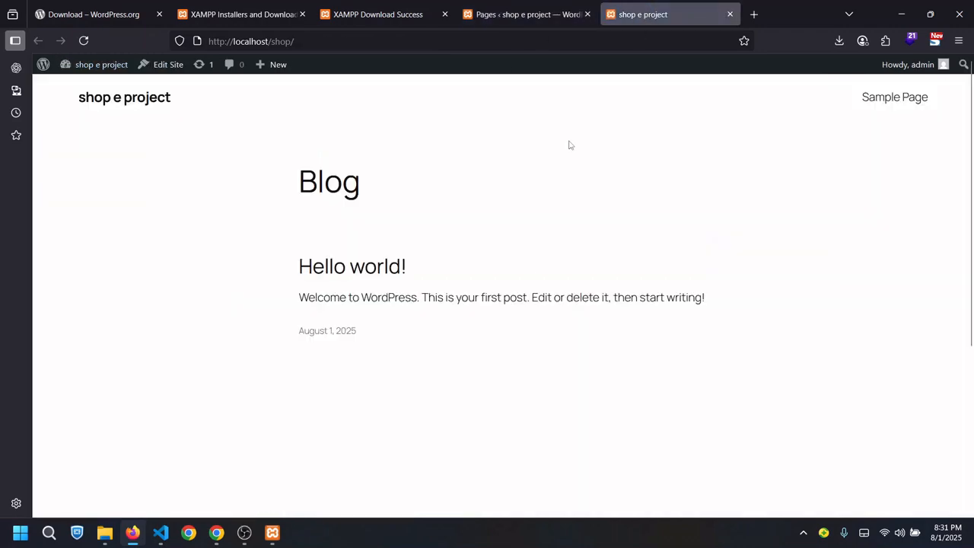
{"action": "scroll", "coordinate": [956, 226], "scroll_direction": "down", "scroll_amount": 5}
{"action": "scroll", "coordinate": [957, 226], "scroll_direction": "up", "scroll_amount": 5}
{"action": "left_click", "coordinate": [486, 19]}
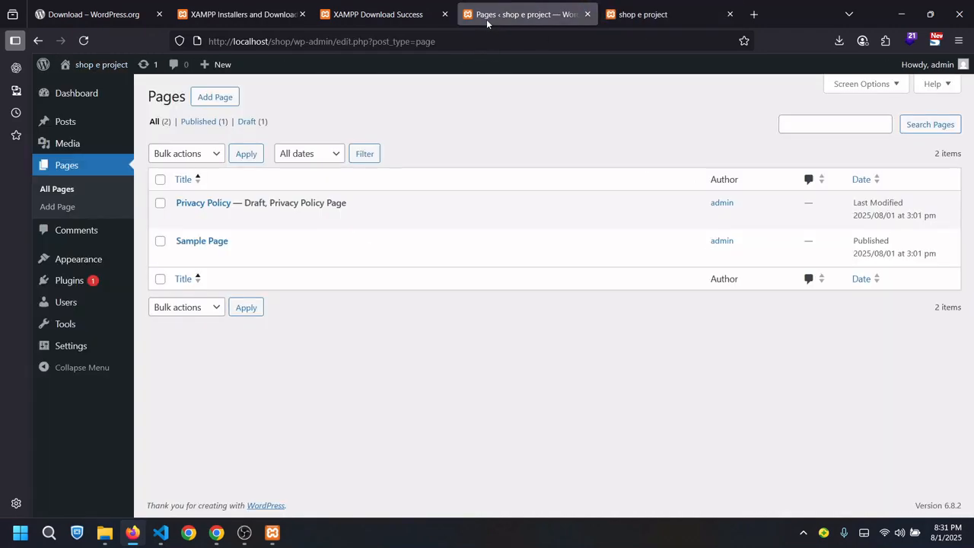
{"action": "left_click", "coordinate": [68, 238]}
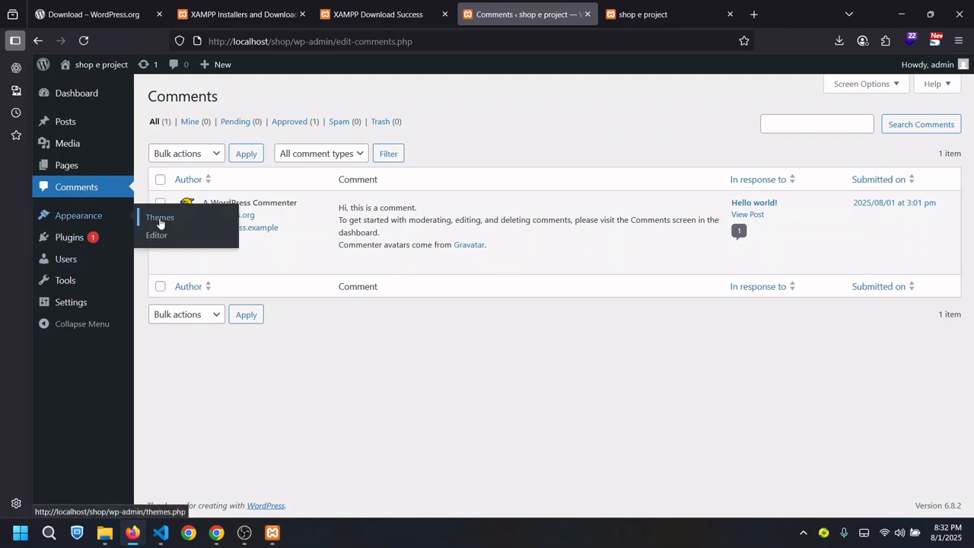
Look over the installed themes under Appearance > Themes
{"action": "left_click", "coordinate": [159, 221]}
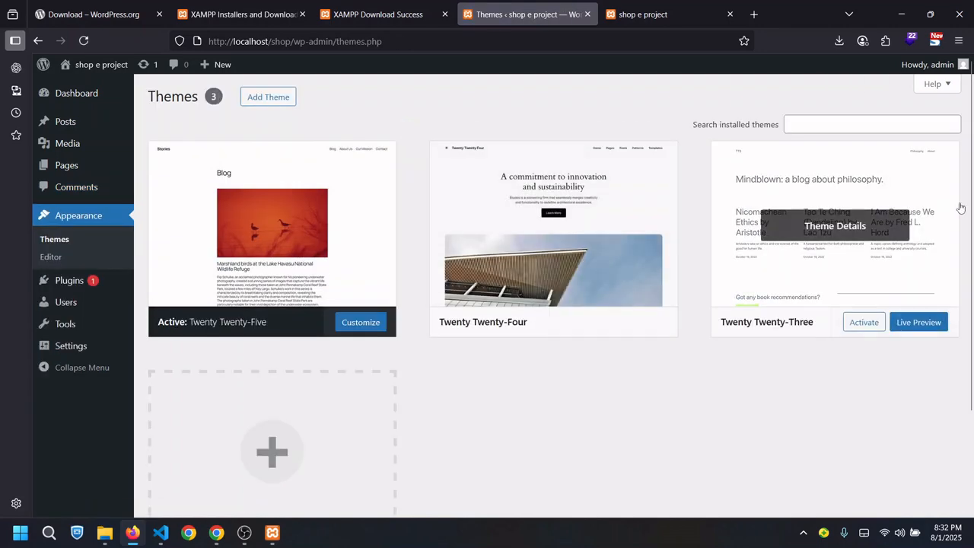
{"action": "scroll", "coordinate": [955, 207], "scroll_direction": "down", "scroll_amount": 3}
{"action": "scroll", "coordinate": [954, 208], "scroll_direction": "up", "scroll_amount": 3}
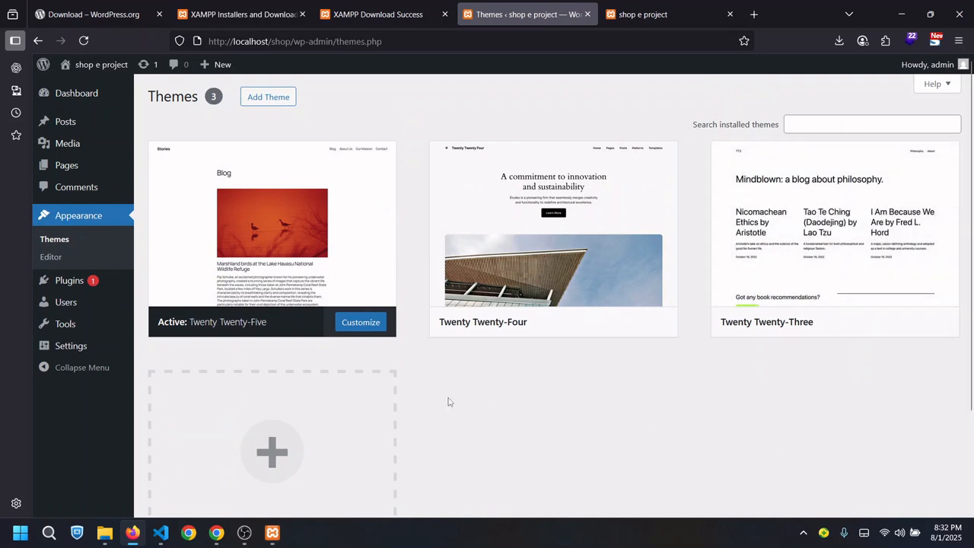
{"action": "mouse_move", "coordinate": [445, 337]}
{"action": "mouse_move", "coordinate": [52, 289]}
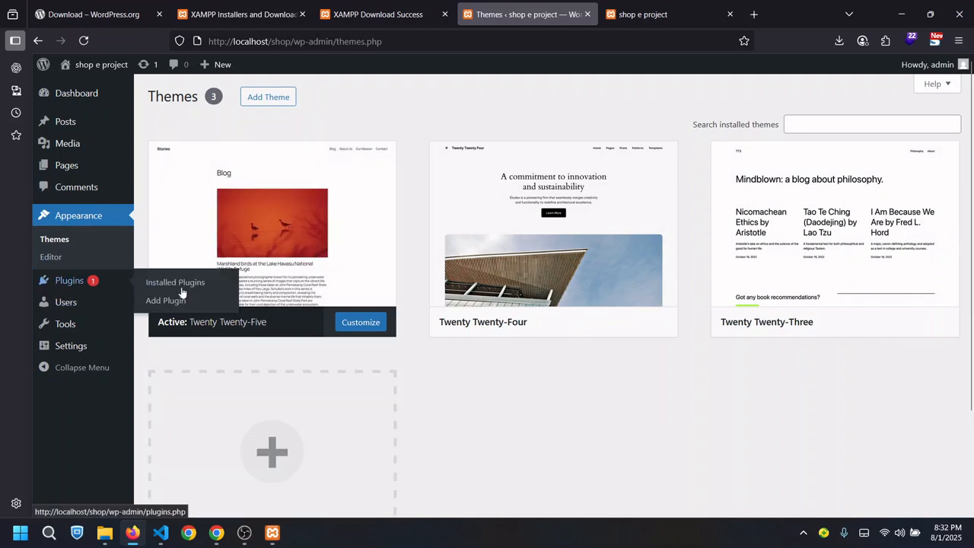
Activate Akismet Anti-spam from Installed Plugins to reach its account setup page
{"action": "left_click", "coordinate": [196, 290]}
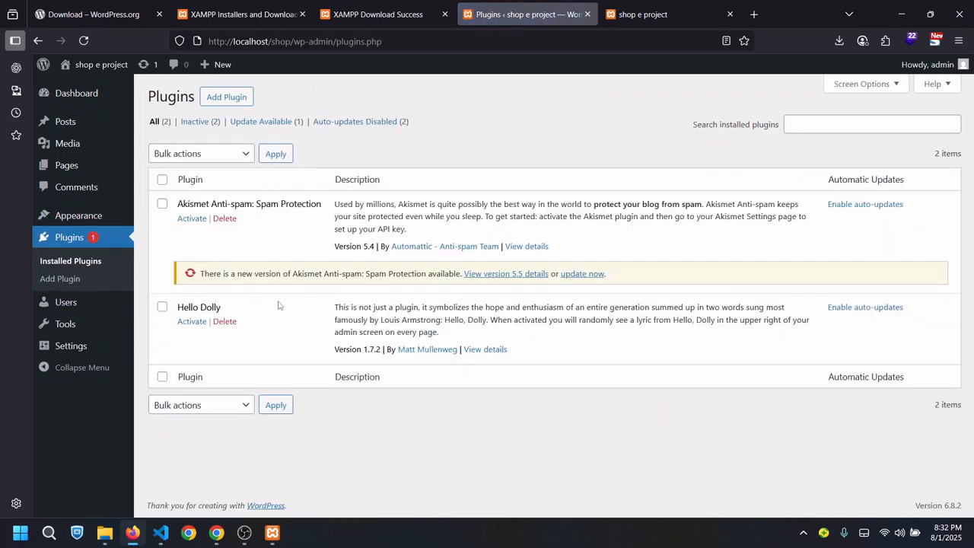
{"action": "left_click", "coordinate": [191, 218]}
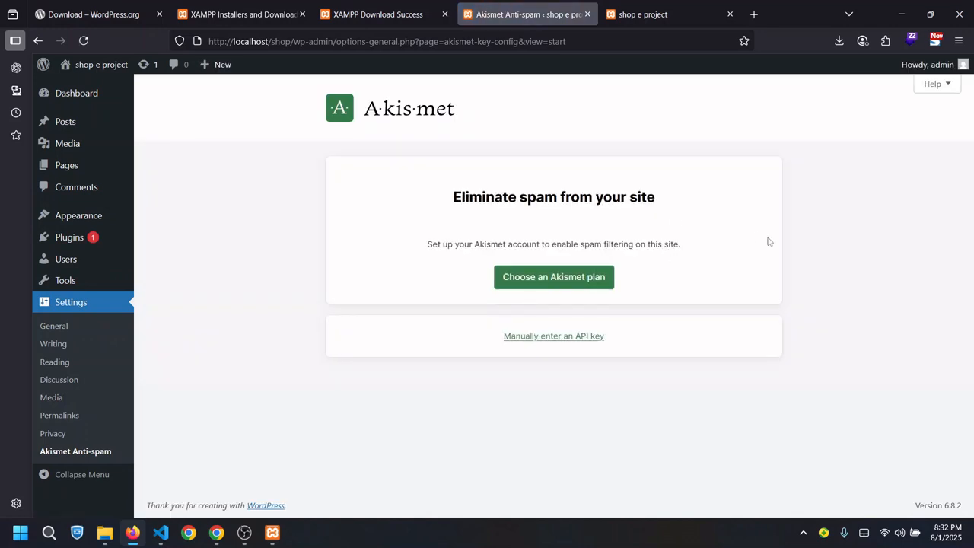
{"action": "left_click_drag", "start_coordinate": [971, 224], "coordinate": [958, 396]}
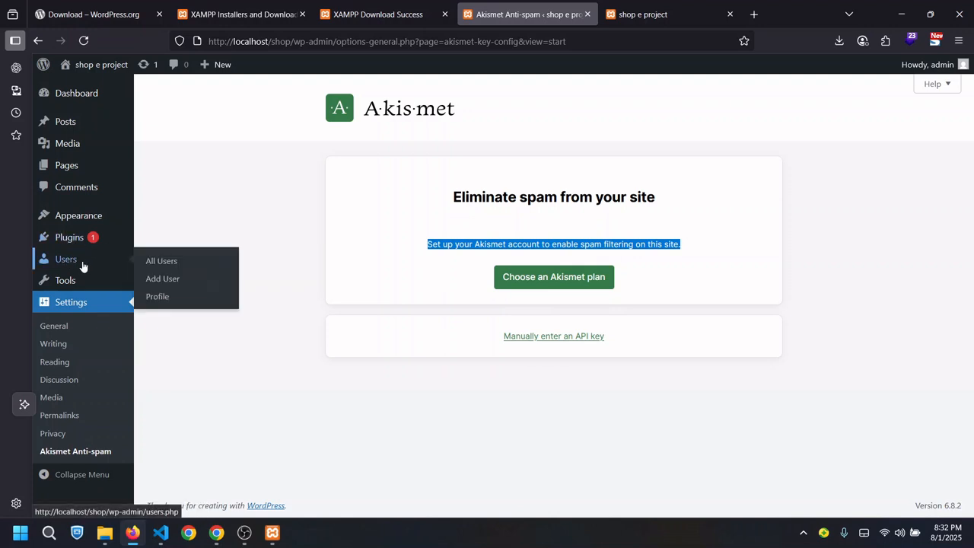
Review the All Users list, noting the admin's e-mail address
{"action": "left_click", "coordinate": [162, 262]}
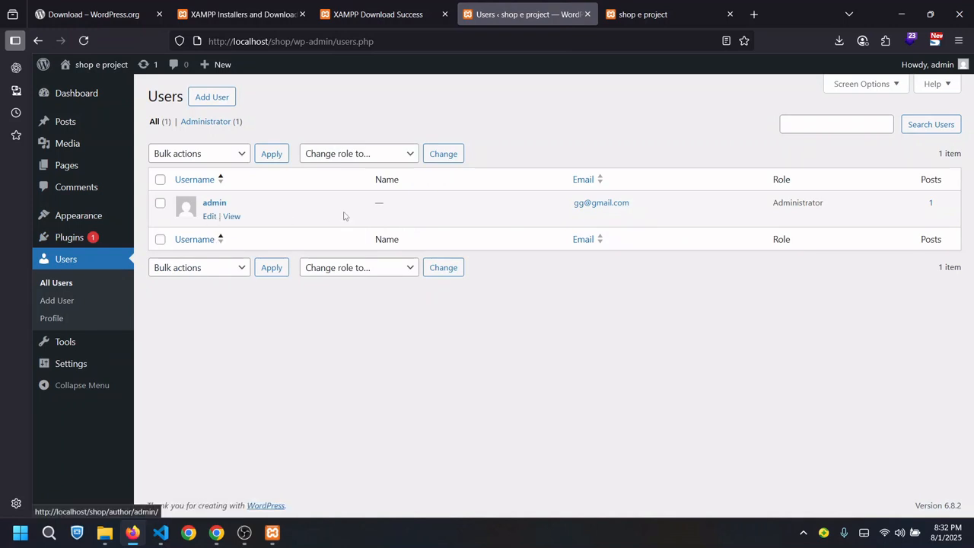
{"action": "left_click_drag", "start_coordinate": [559, 205], "coordinate": [656, 206]}
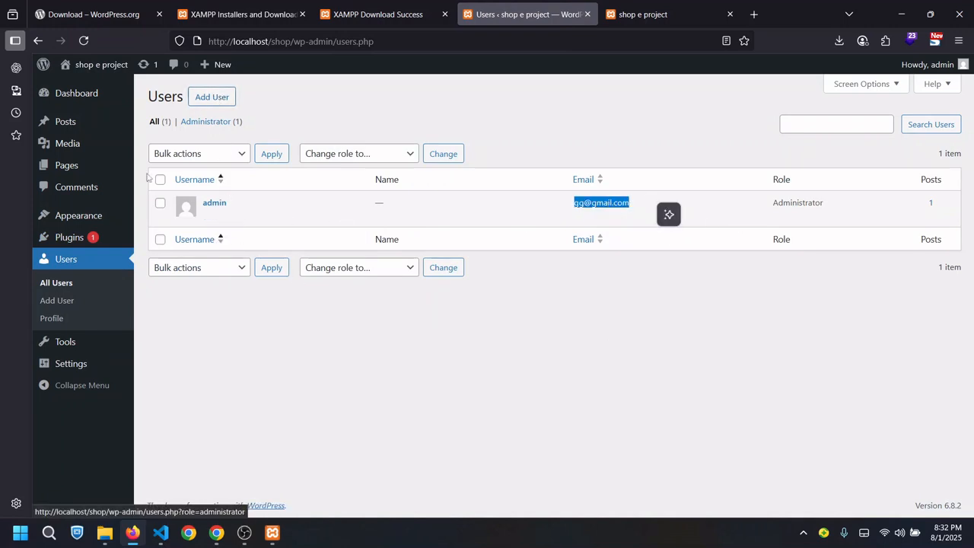
{"action": "mouse_move", "coordinate": [76, 363]}
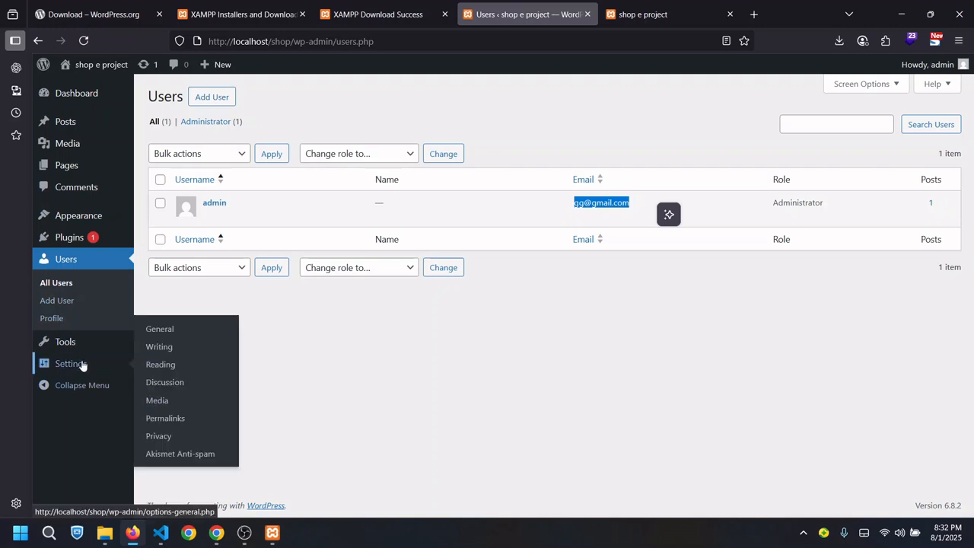
{"action": "left_click", "coordinate": [163, 328]}
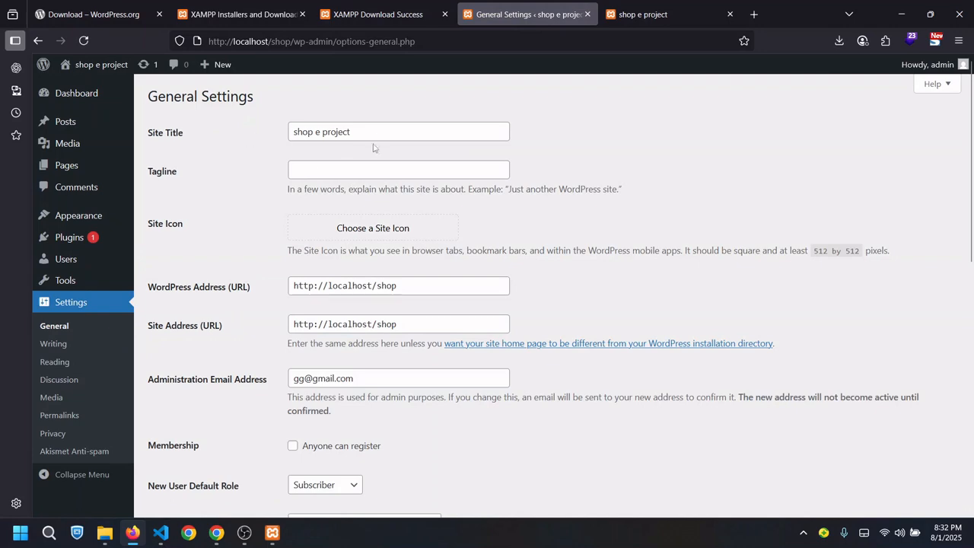
{"action": "left_click_drag", "start_coordinate": [372, 132], "coordinate": [244, 128]}
{"action": "left_click", "coordinate": [253, 247]}
{"action": "left_click", "coordinate": [432, 285]}
{"action": "scroll", "coordinate": [673, 302], "scroll_direction": "down", "scroll_amount": 10}
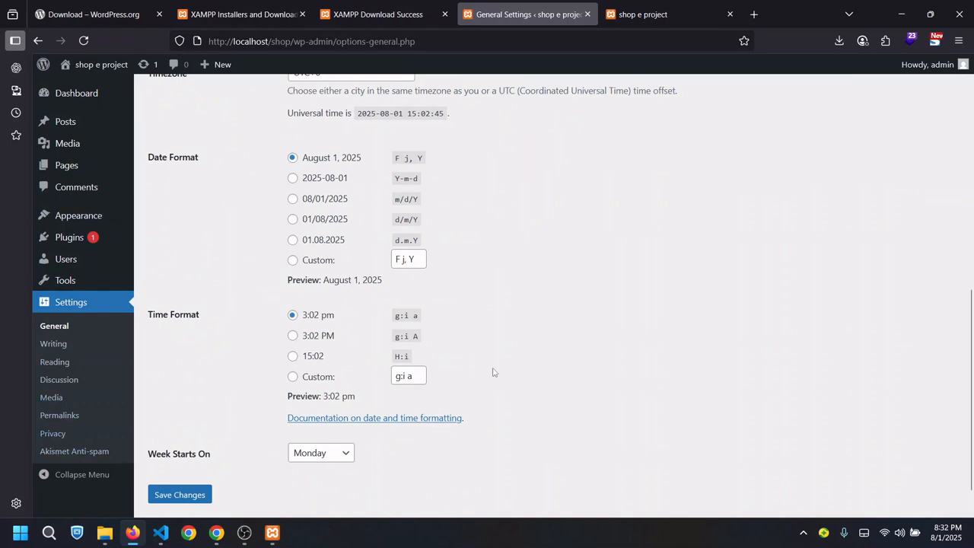
{"action": "scroll", "coordinate": [940, 276], "scroll_direction": "up", "scroll_amount": 6}
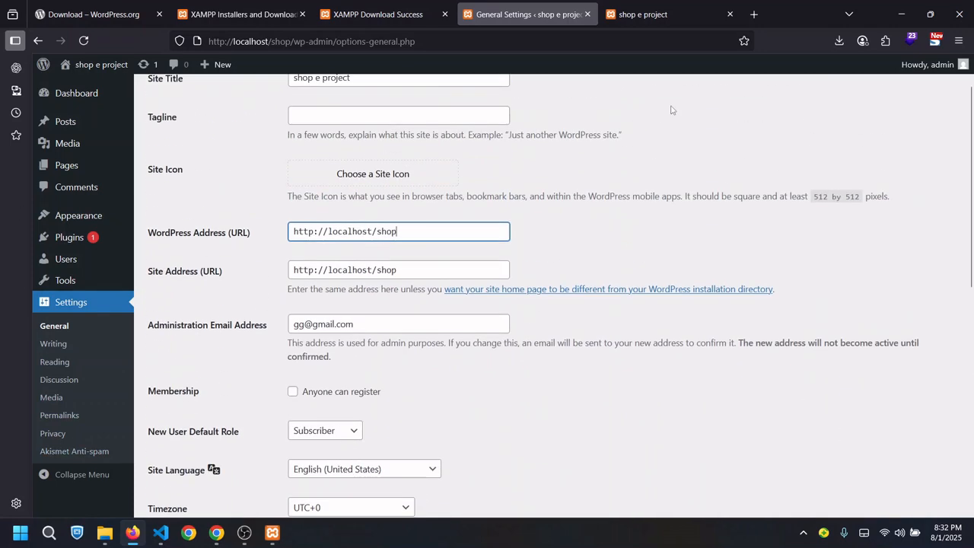
{"action": "scroll", "coordinate": [972, 240], "scroll_direction": "up", "scroll_amount": 1}
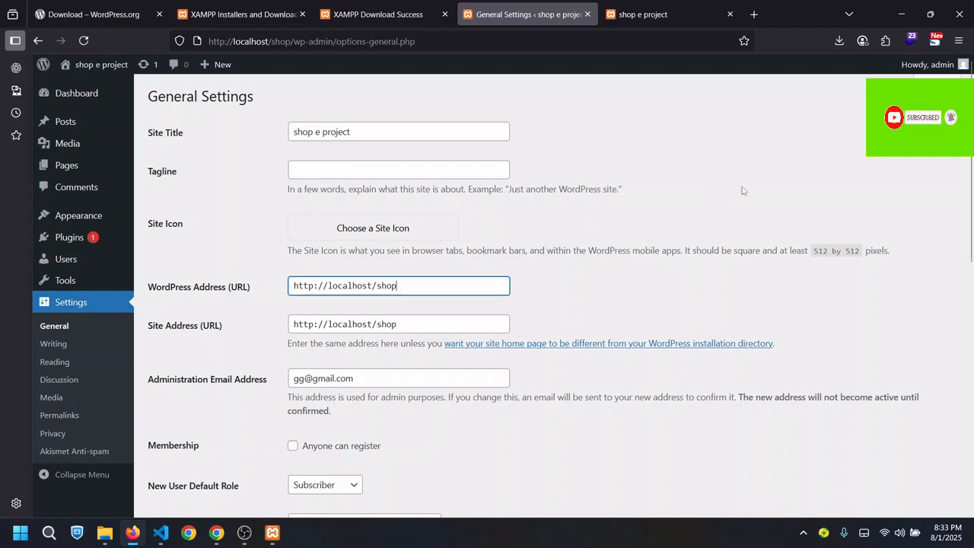
{"action": "mouse_move", "coordinate": [972, 150]}
{"action": "left_mouse_down"}
{"action": "mouse_move", "coordinate": [971, 272]}
{"action": "mouse_move", "coordinate": [972, 149]}
{"action": "left_mouse_up"}
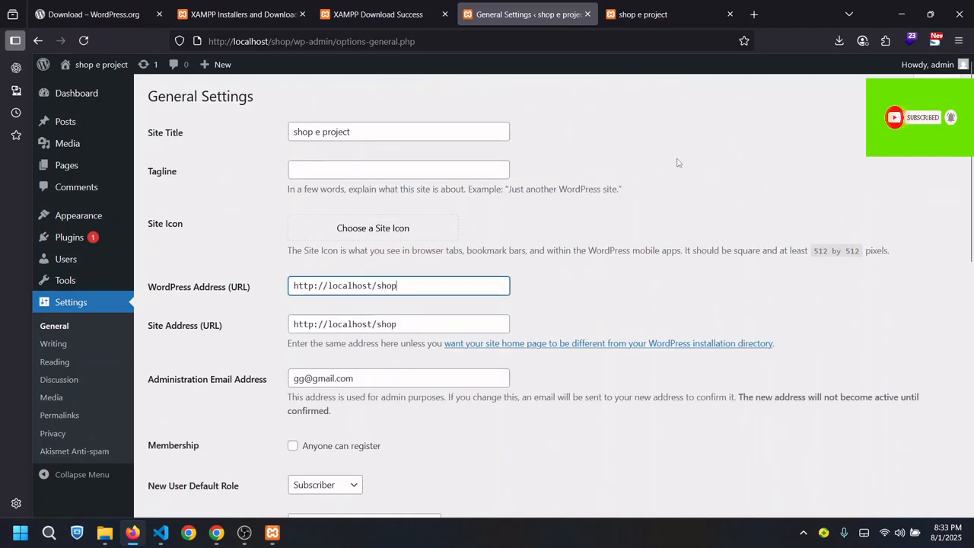